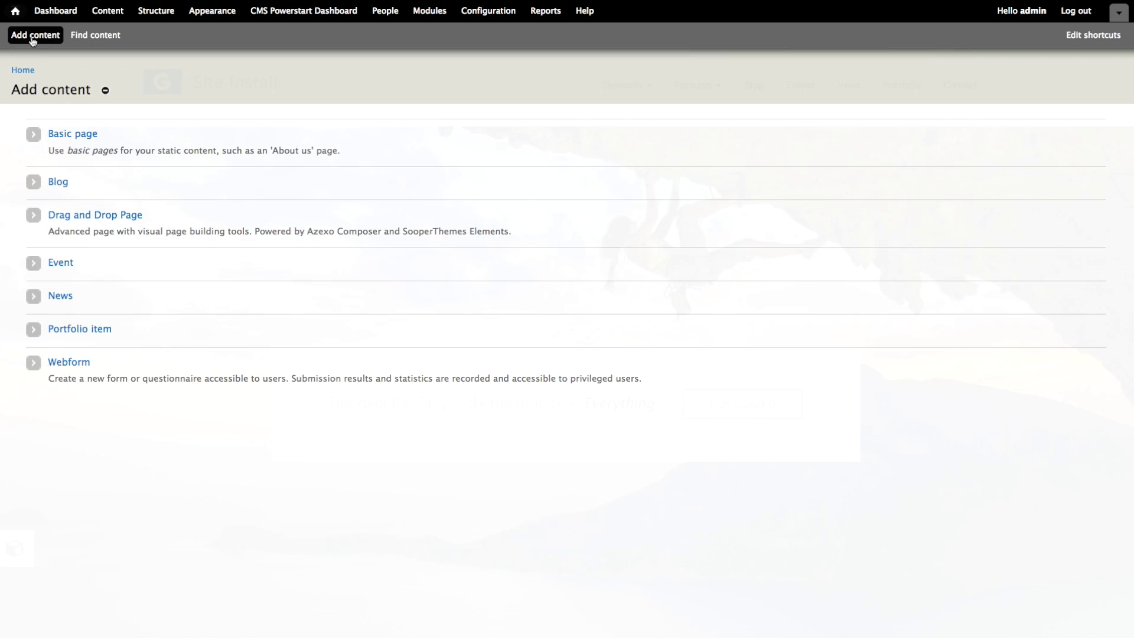
Create a new Drag and Drop Page with the title 'Demo' and save it
left_click(122, 218)
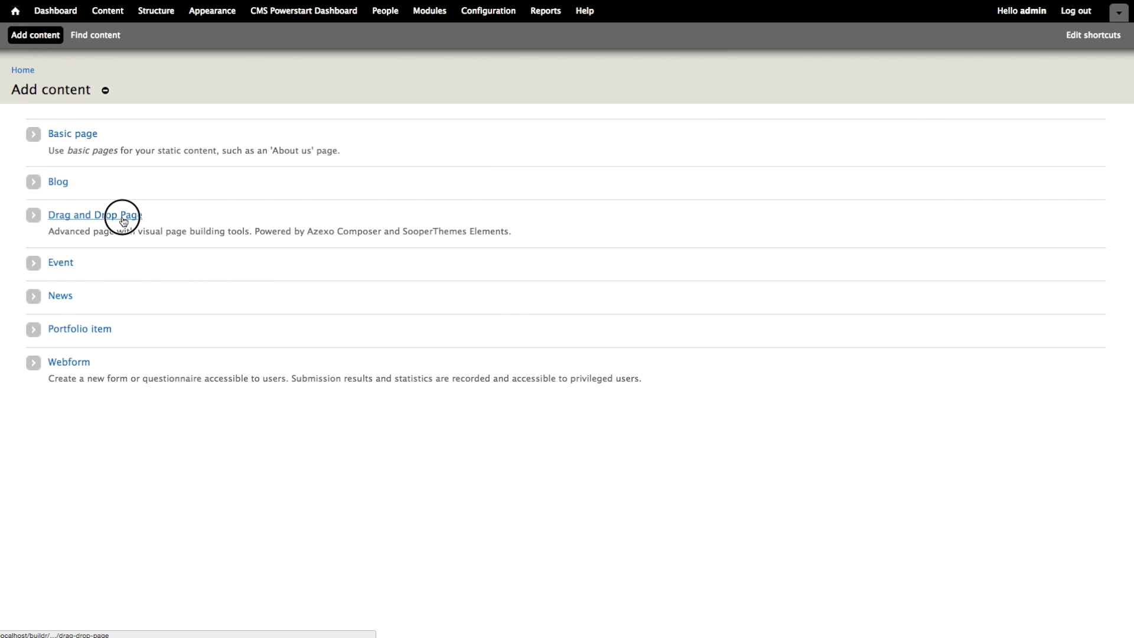
left_click(137, 149)
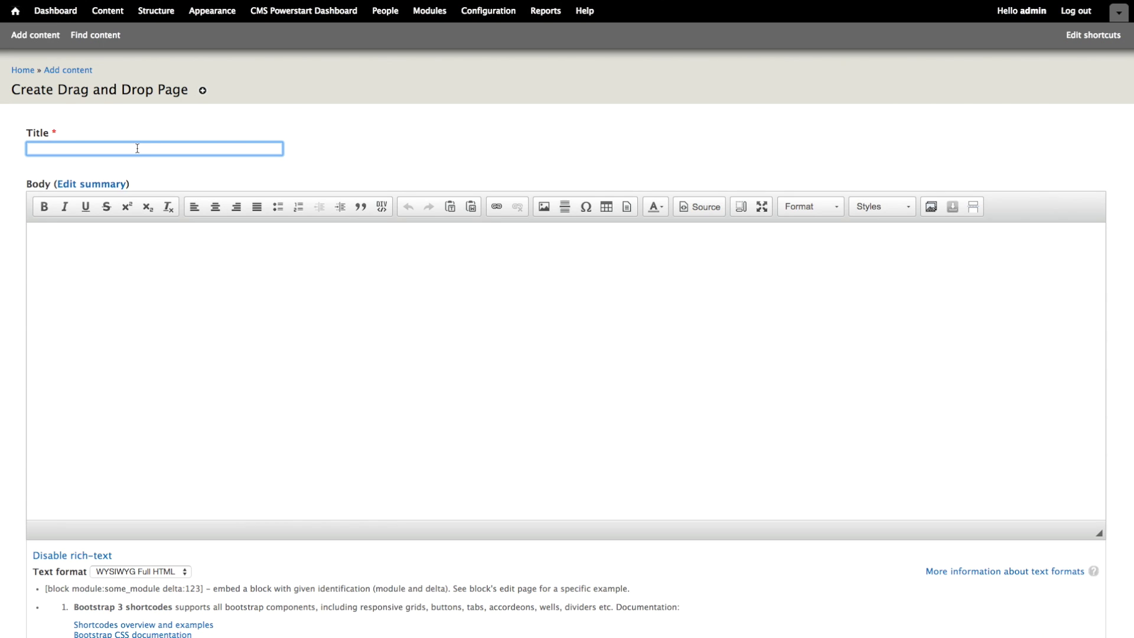
type("Demo")
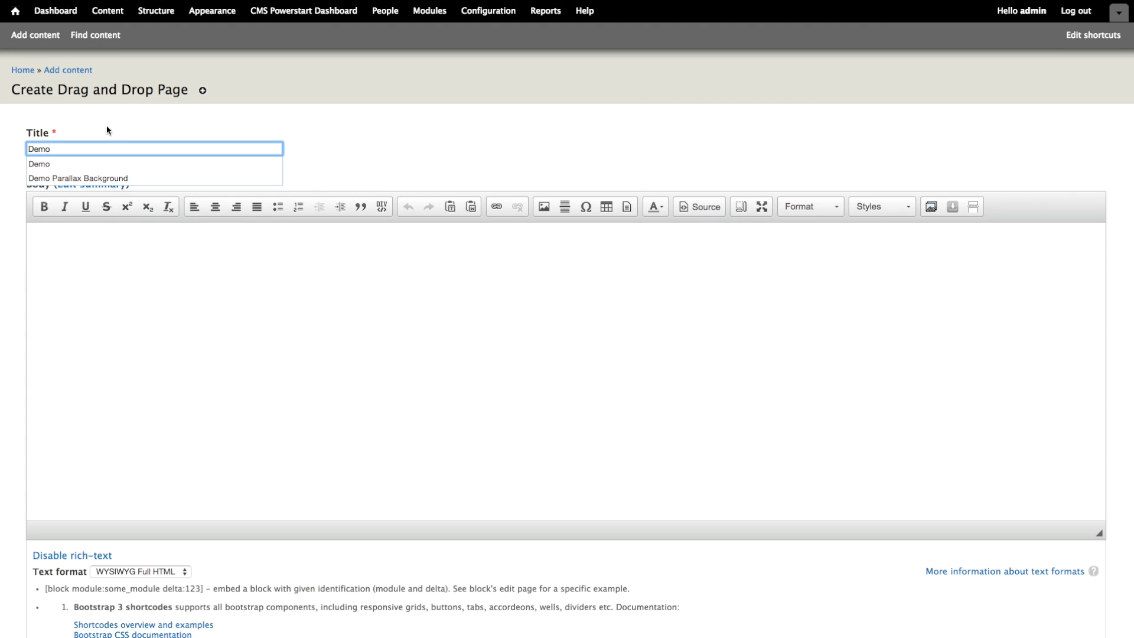
key("Escape")
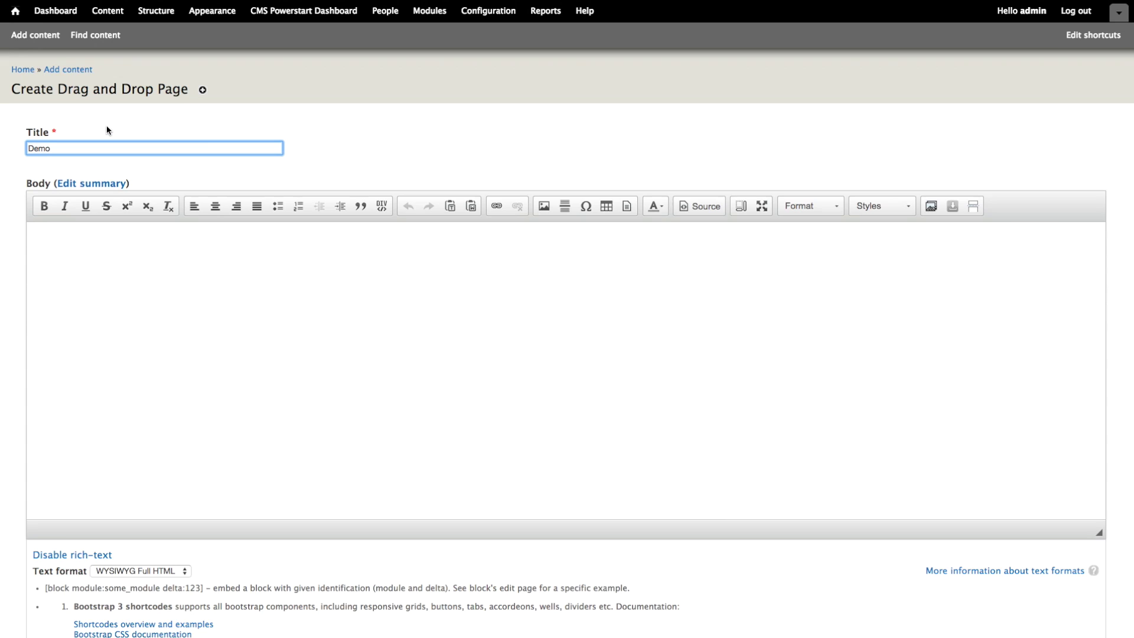
scroll(36, 497, "down", 15)
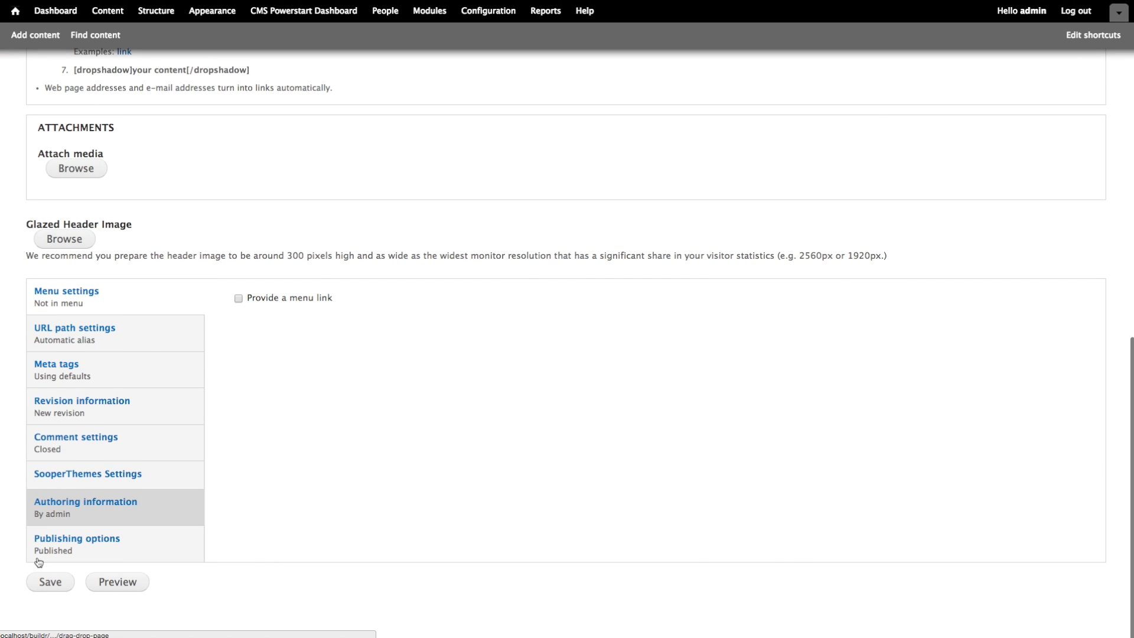
left_click(51, 581)
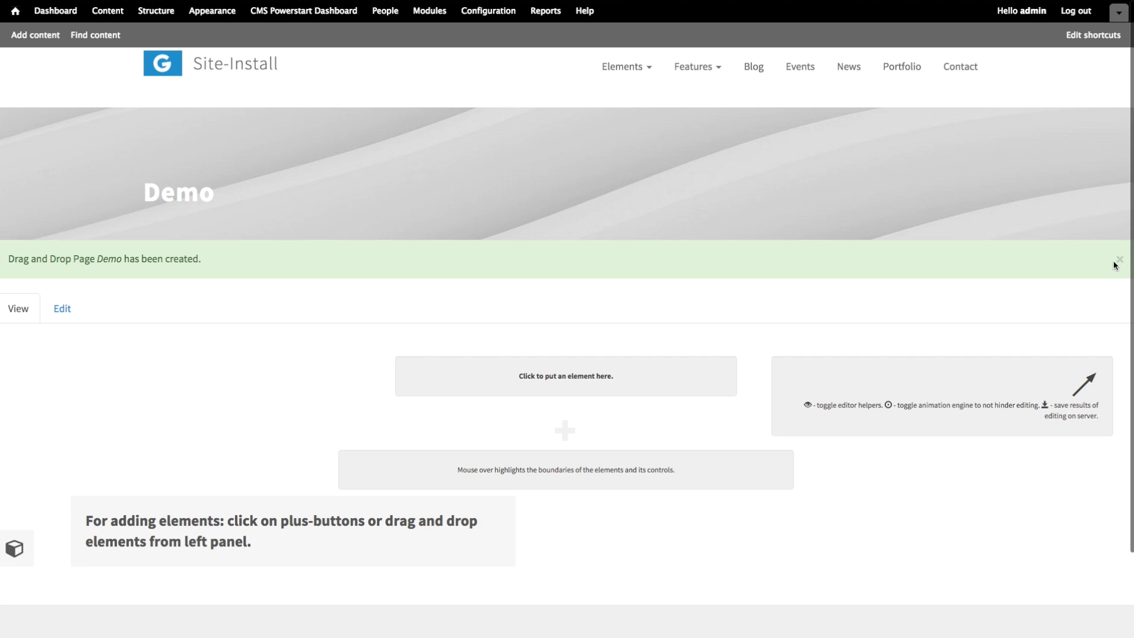
Dismiss the page-created message and save the Glazed builder content
left_click(1118, 261)
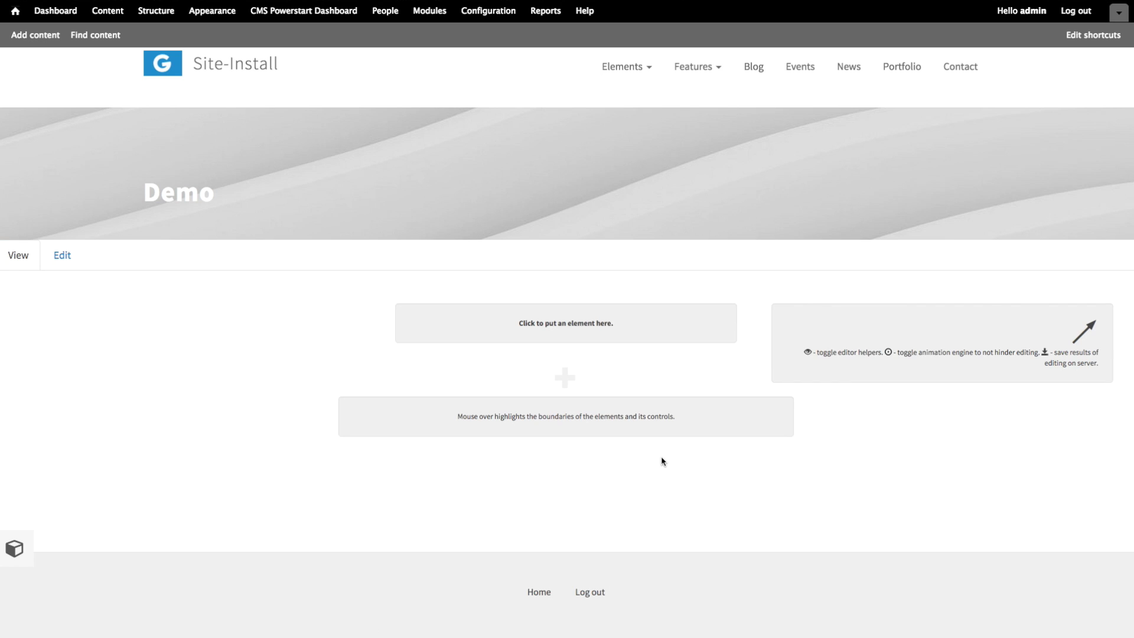
scroll(977, 362, "down", 1)
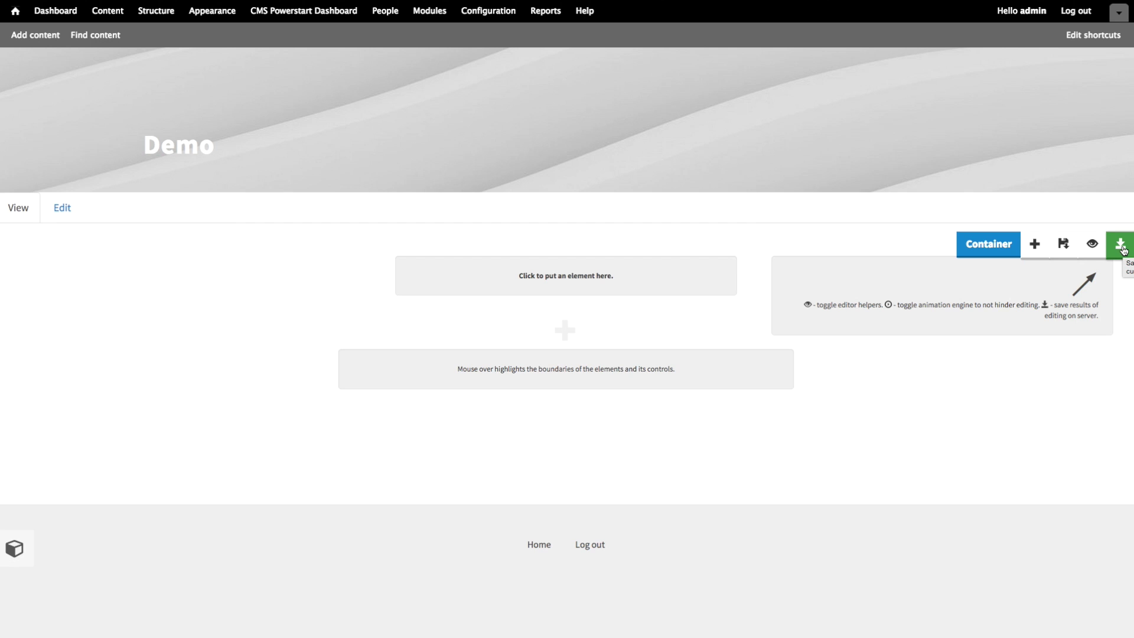
left_click(1124, 250)
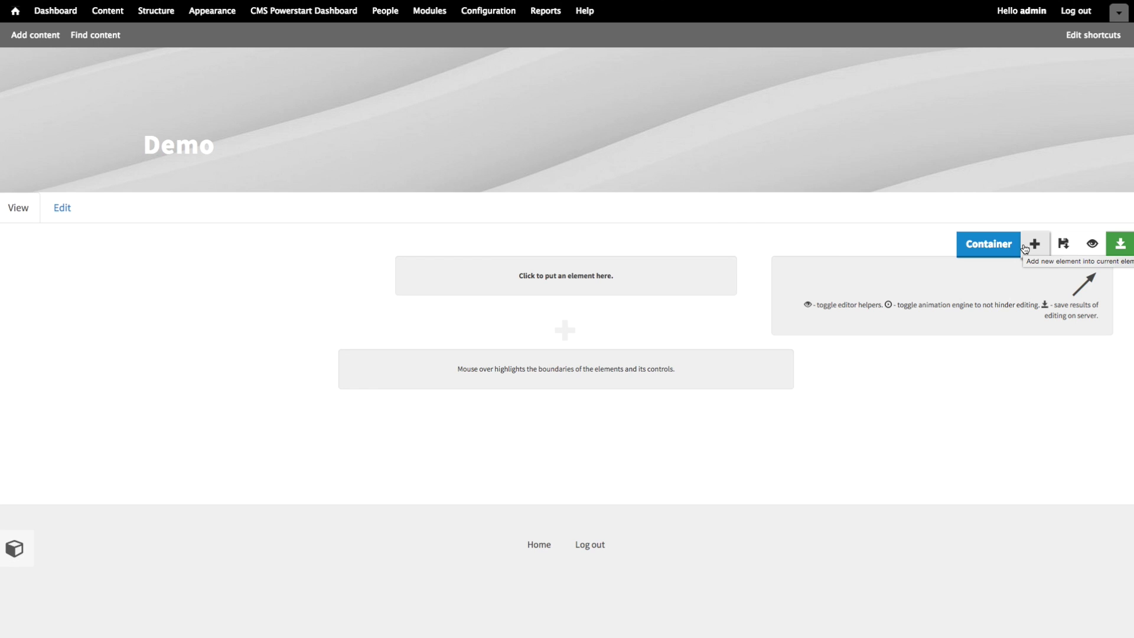
left_click(1025, 248)
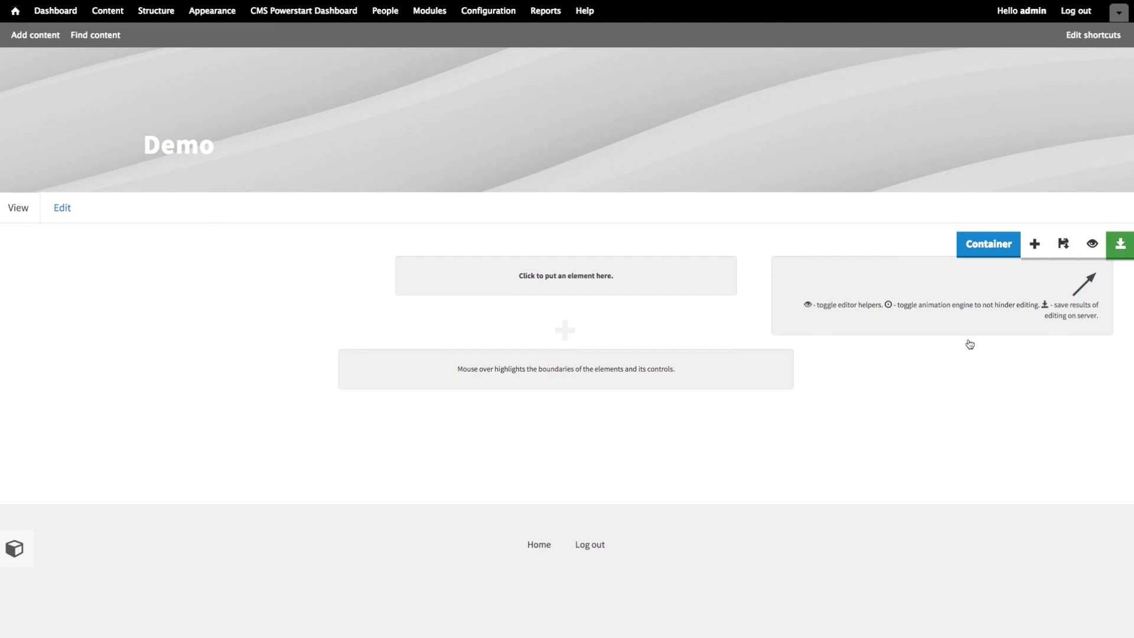
Add a Section to the Demo page and insert a single-column Row inside it
left_click(1033, 247)
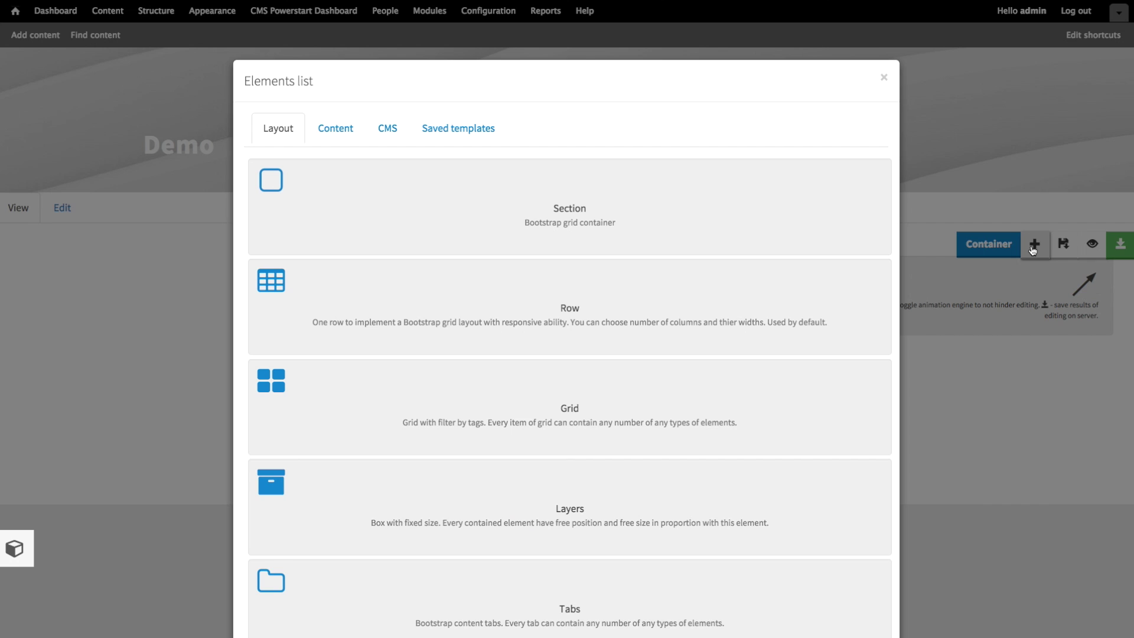
left_click(755, 242)
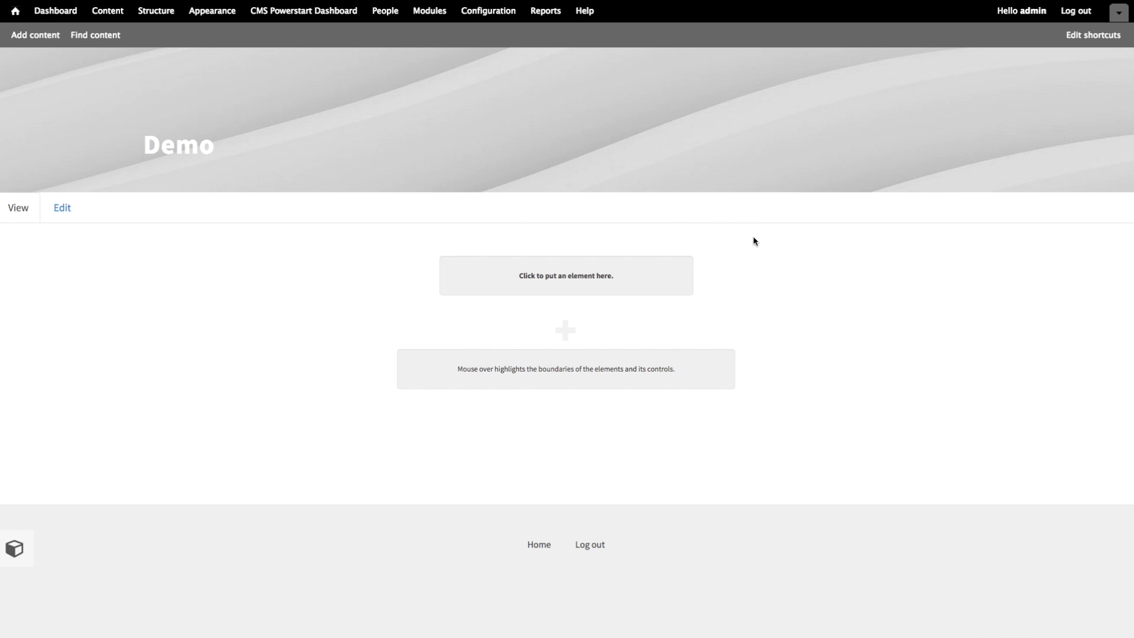
left_click(525, 343)
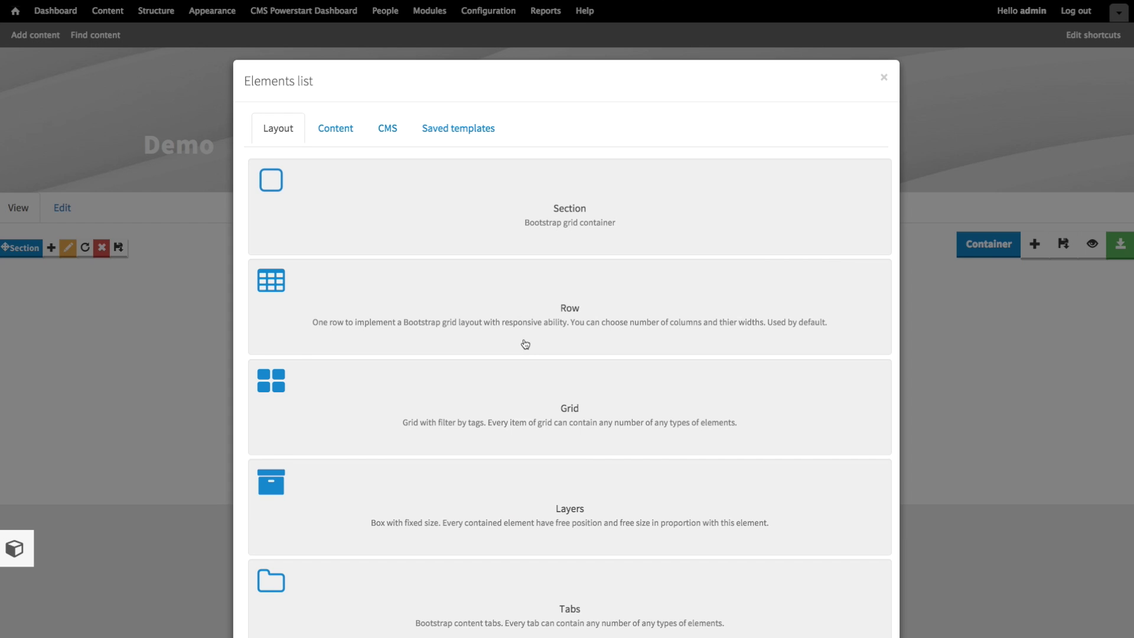
left_click(457, 308)
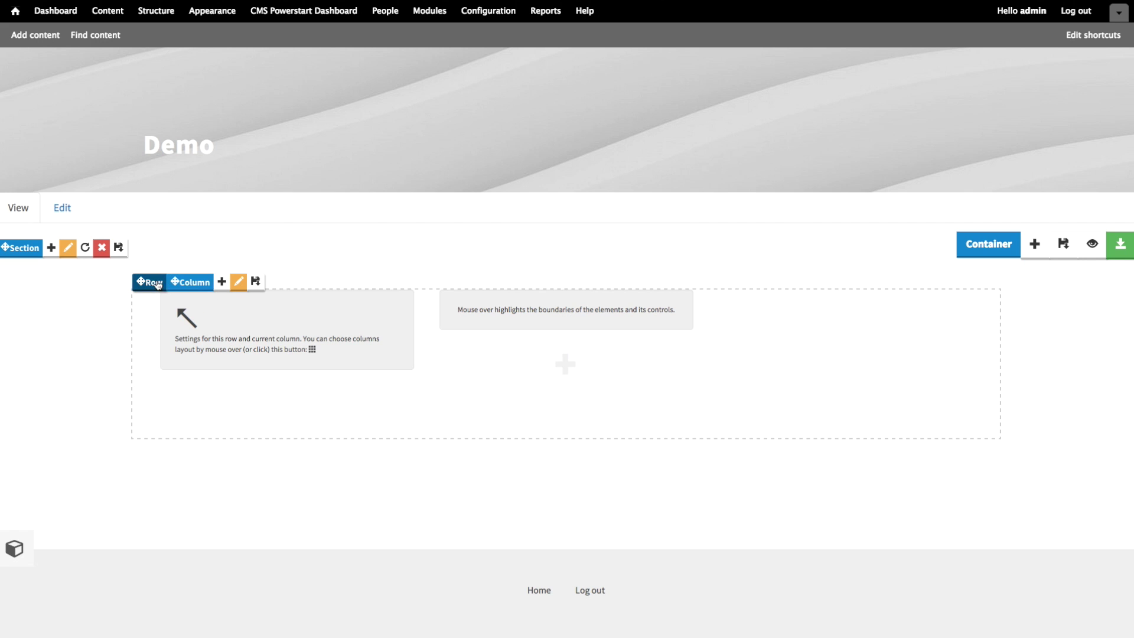
mouse_move(160, 285)
mouse_move(243, 280)
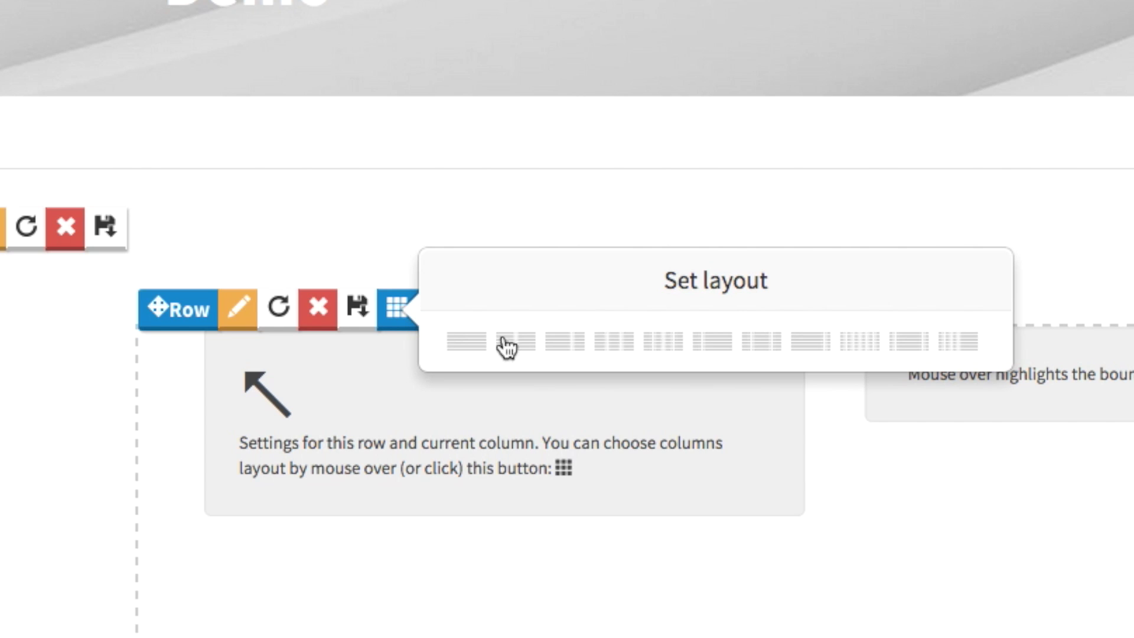
Pick the three-equal-columns layout for the row and dismiss the custom layout prompt unchanged
left_click(621, 344)
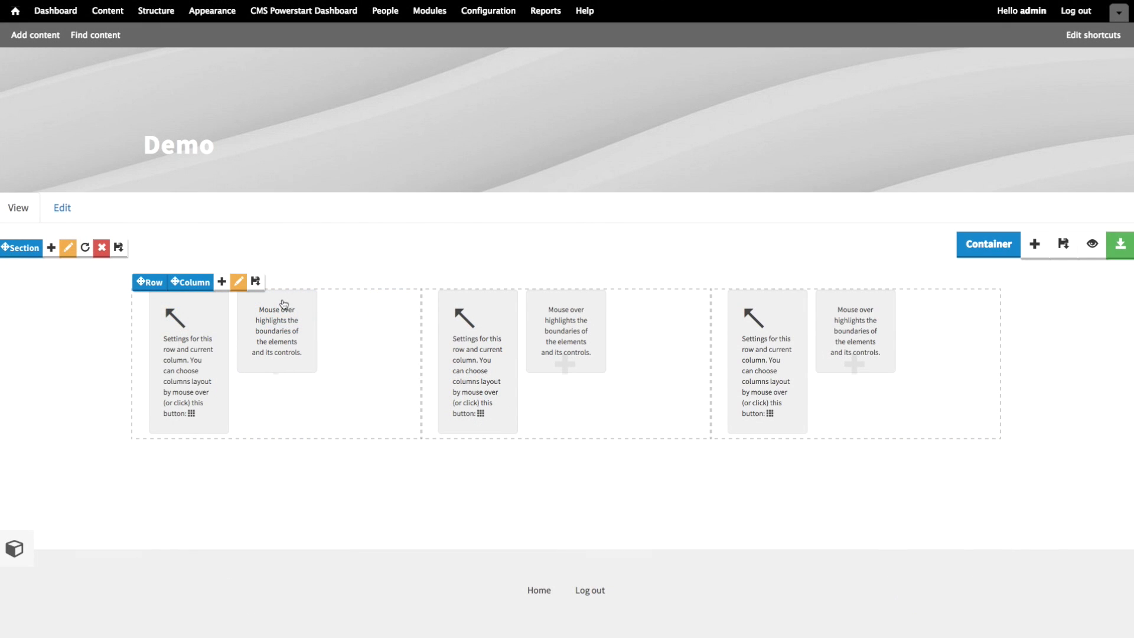
left_click(152, 283)
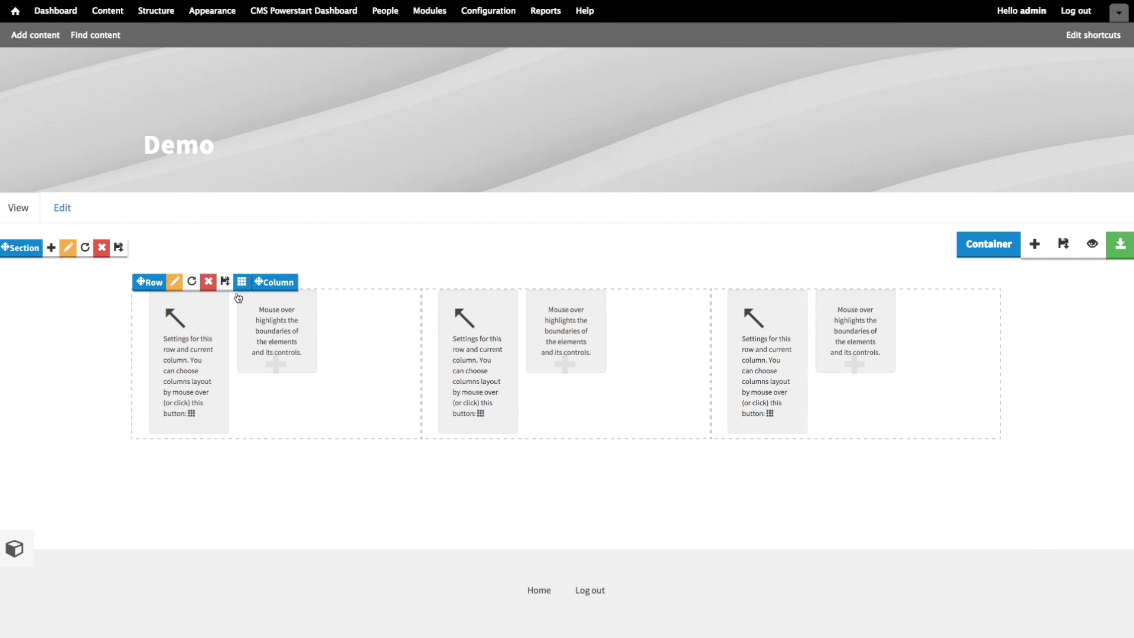
left_click(240, 289)
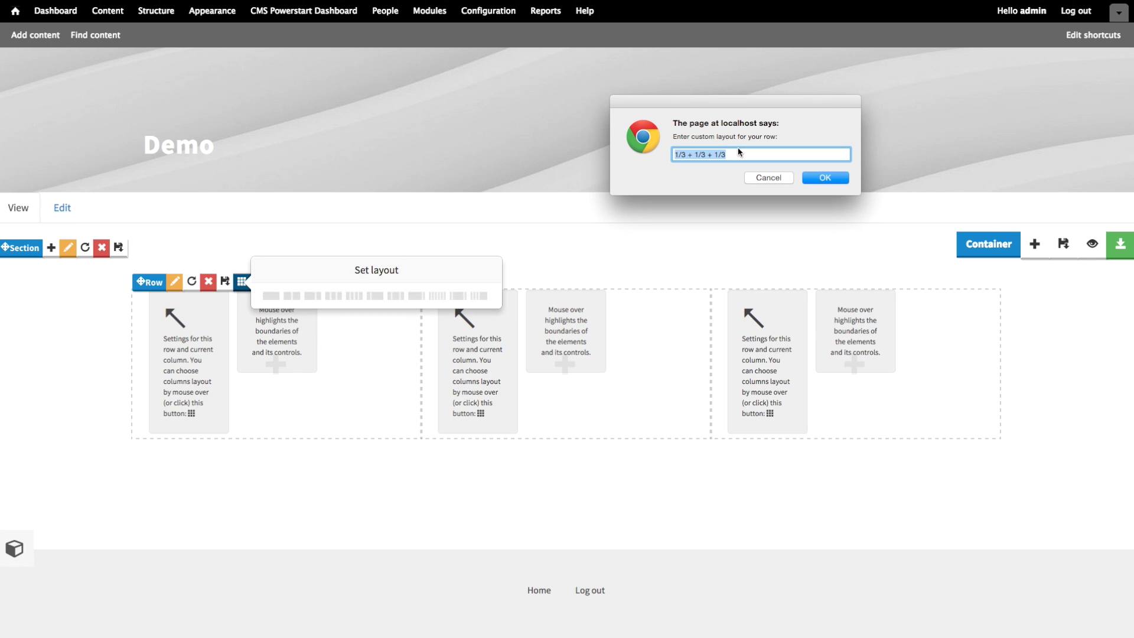
key("Return")
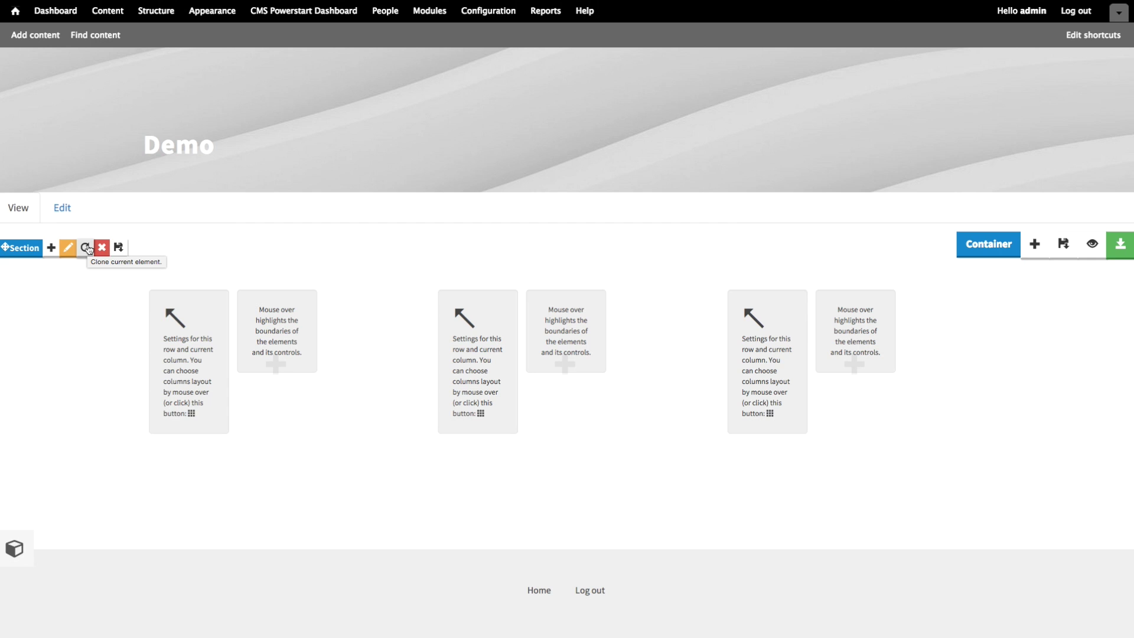
left_click(87, 249)
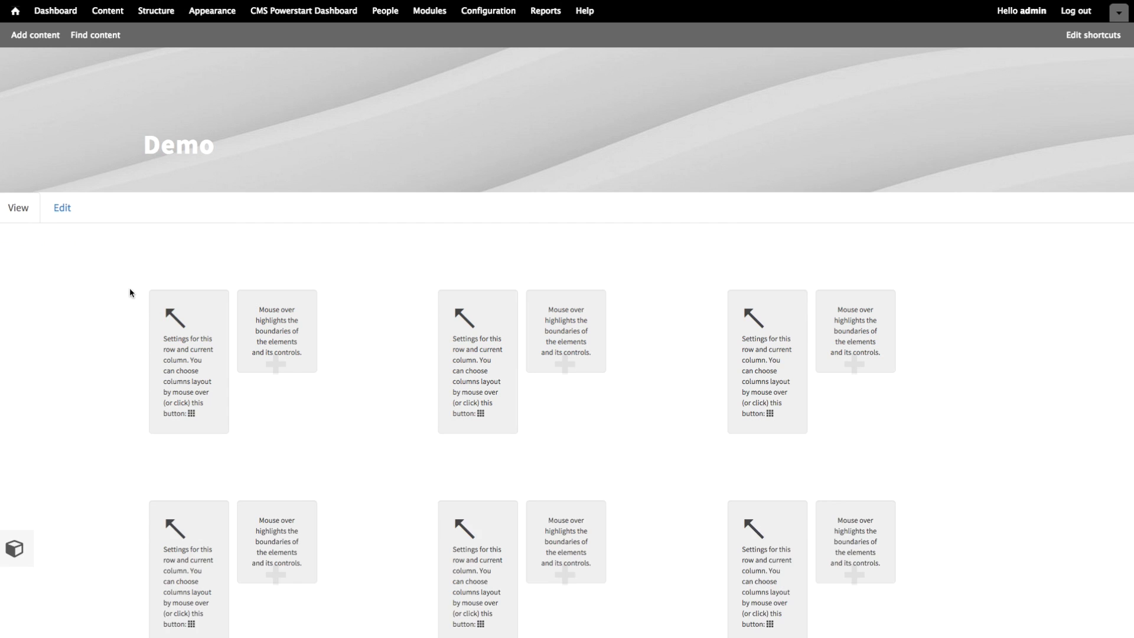
scroll(158, 315, "down", 1)
scroll(159, 314, "down", 2)
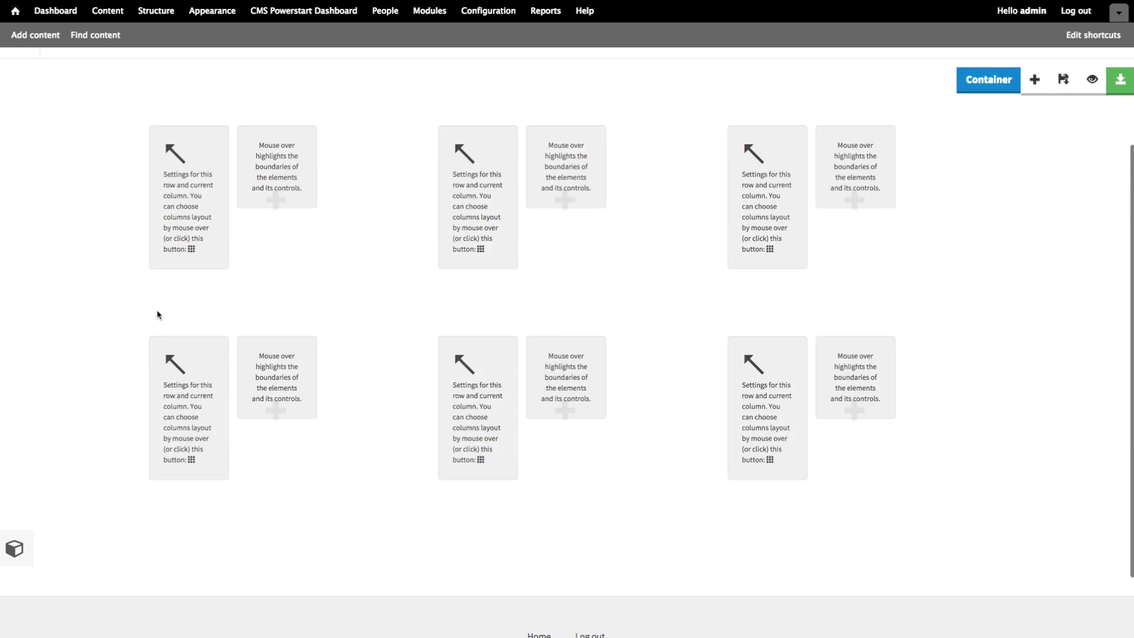
scroll(158, 314, "down", 1)
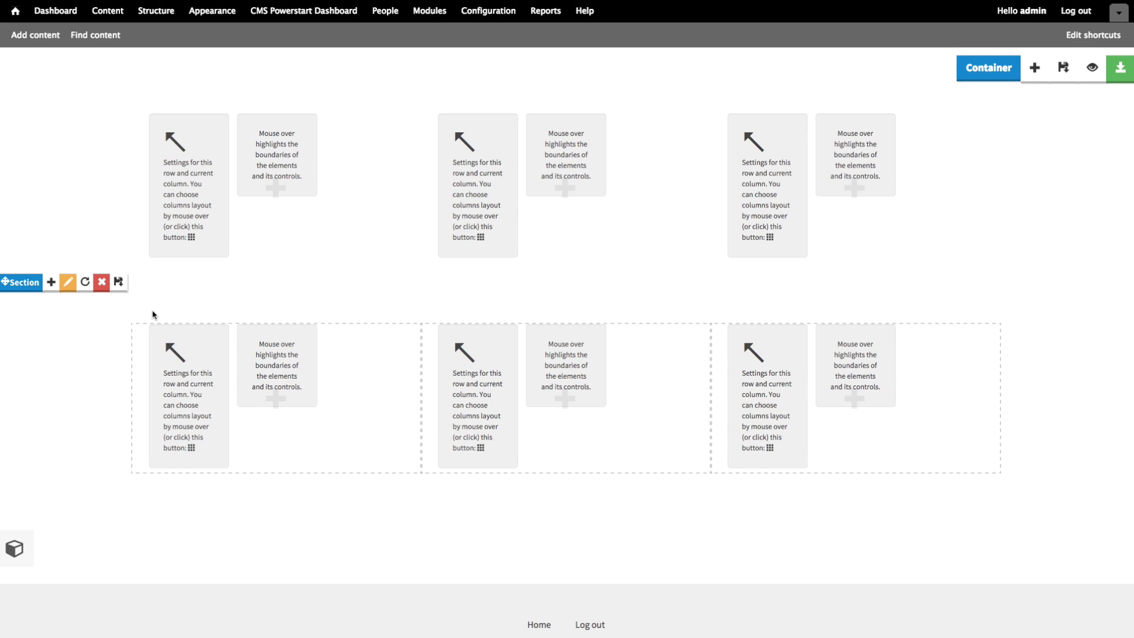
left_click(102, 284)
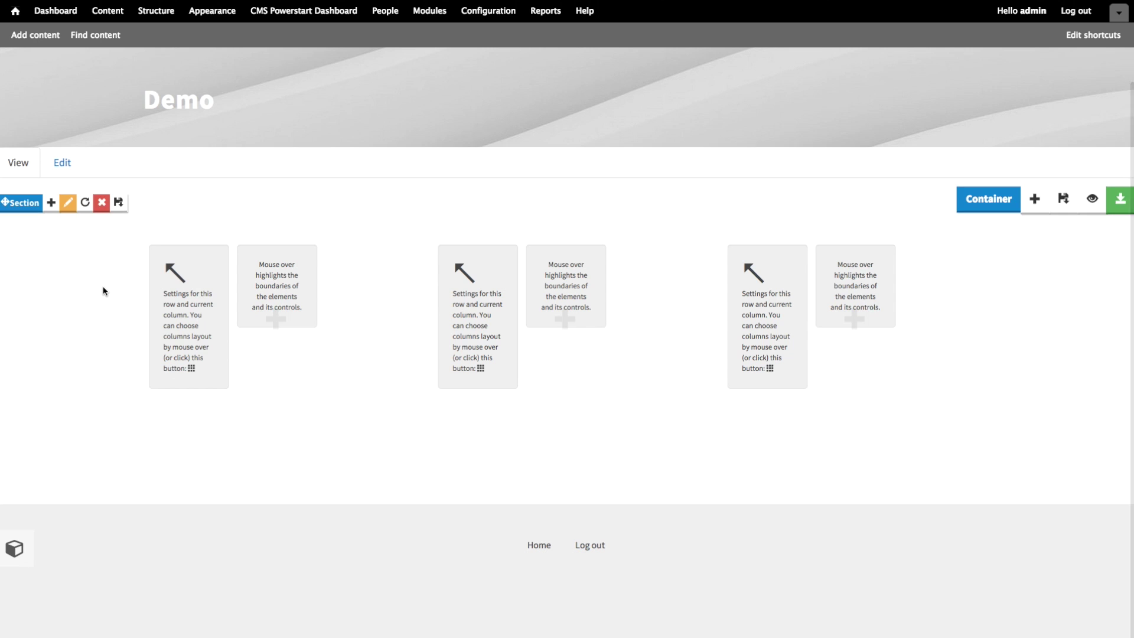
Open the Section settings, keep the Simple Image background effect, and bring up its Style options
left_click(67, 204)
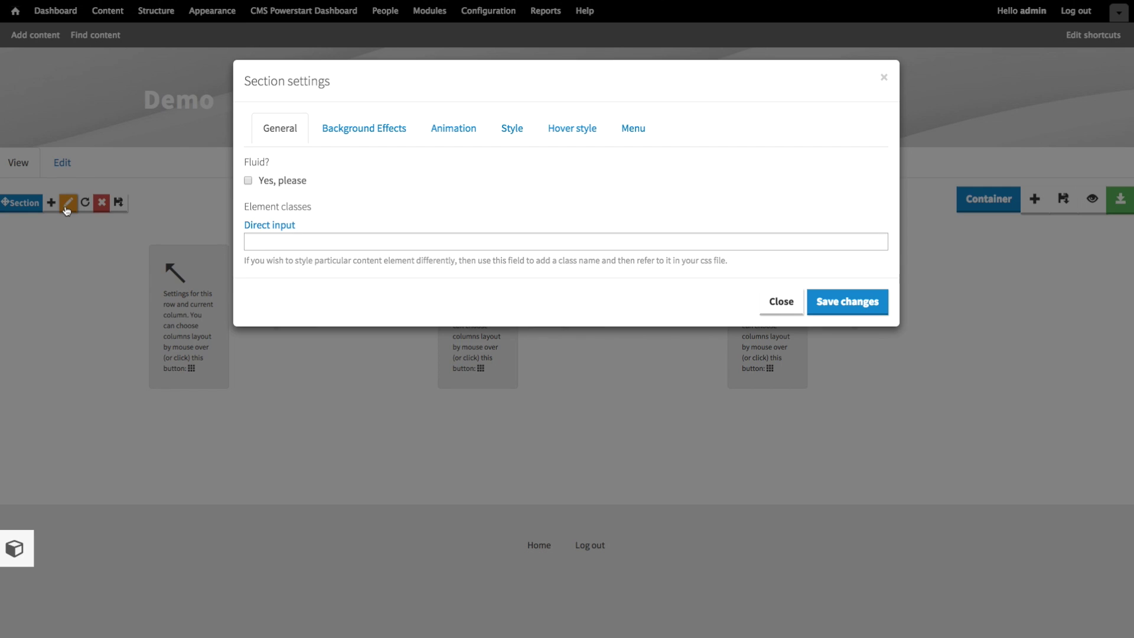
left_click(359, 133)
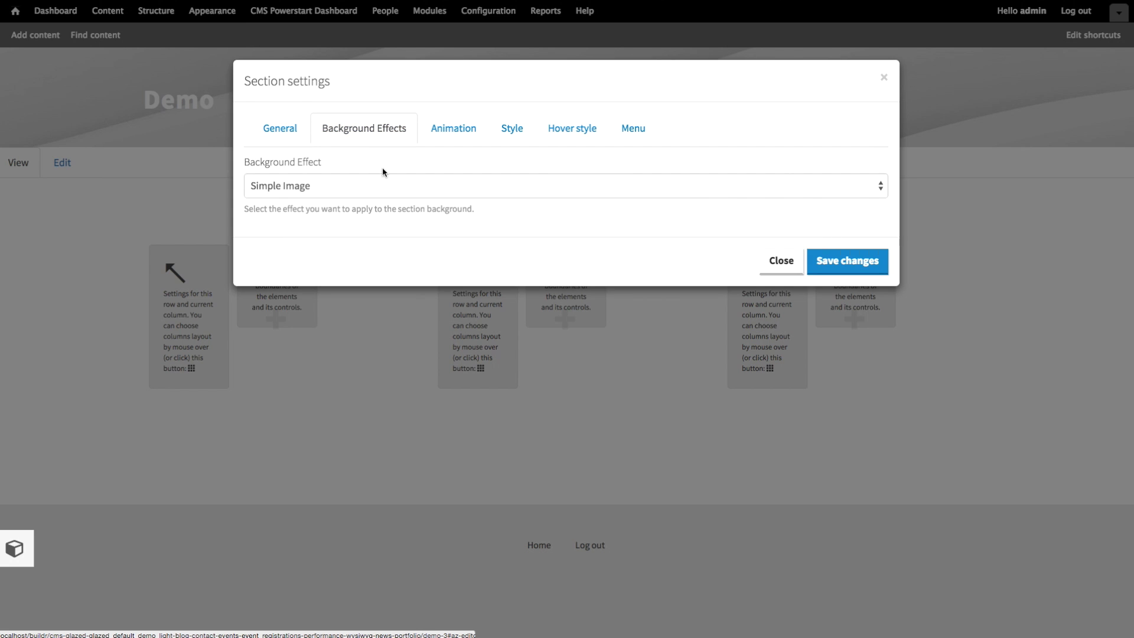
left_click(411, 195)
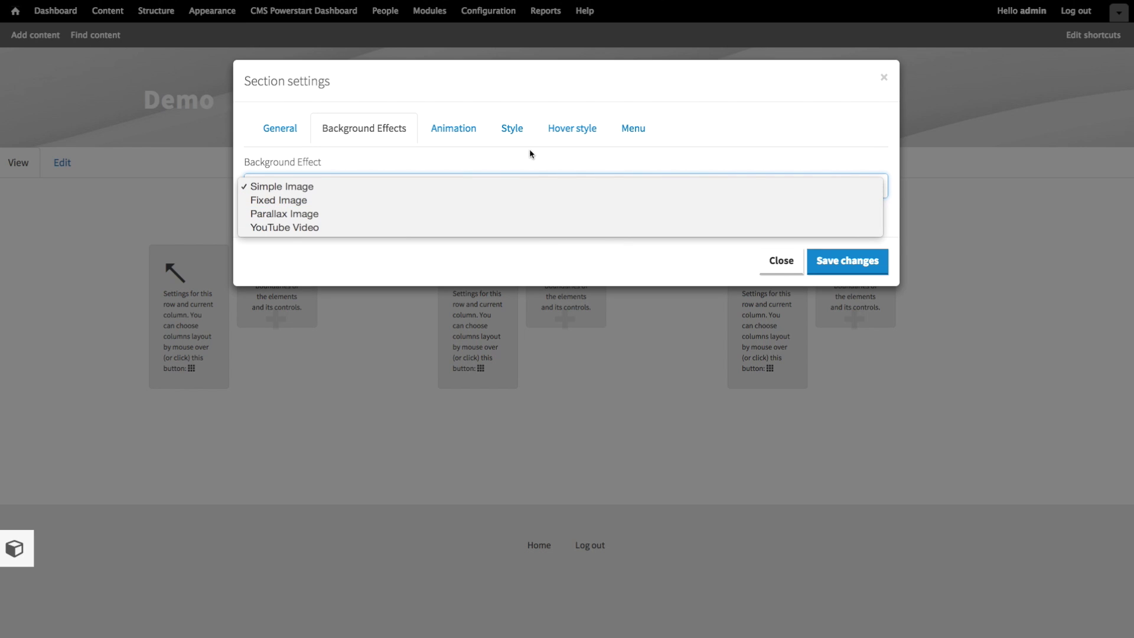
left_click(515, 129)
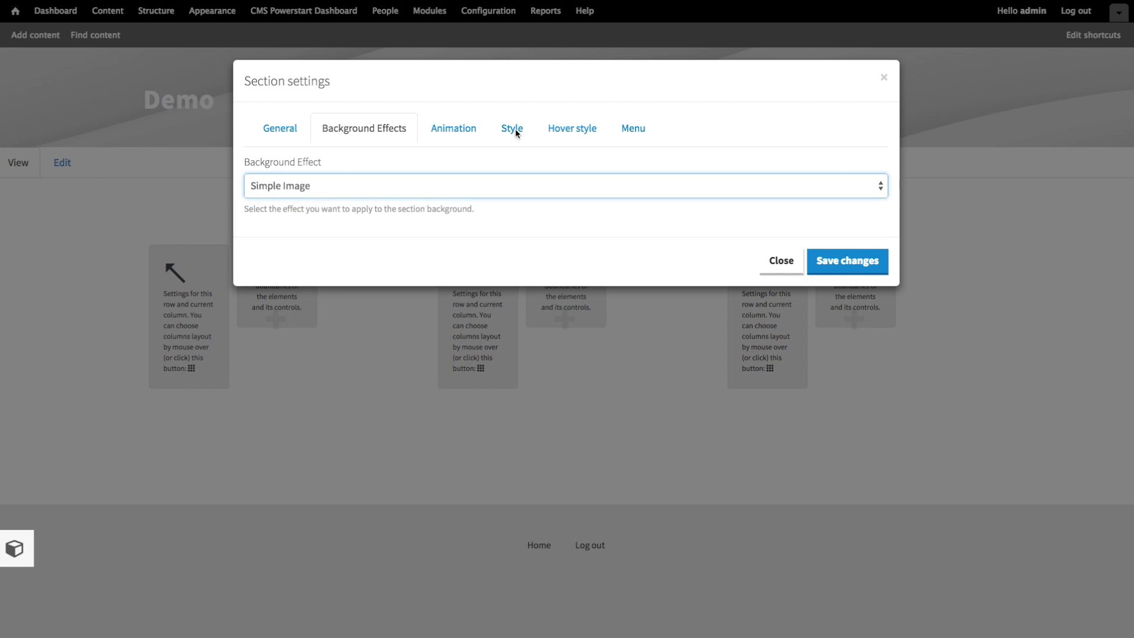
left_click(515, 129)
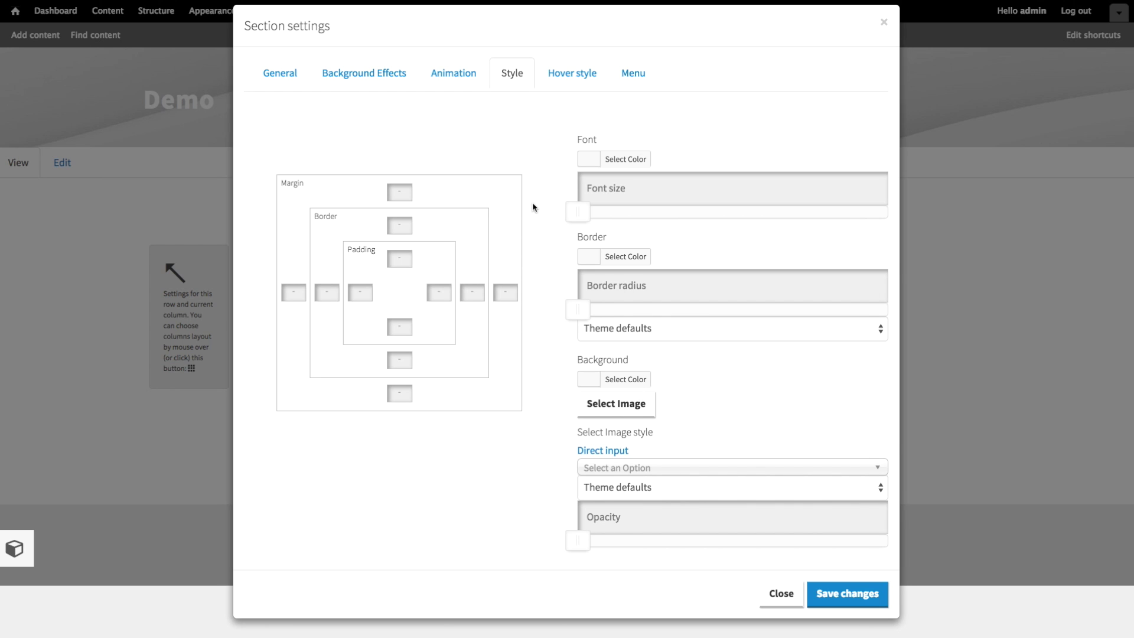
Choose 3d-perspective.jpg from the media Library as the section's background image
left_click(625, 407)
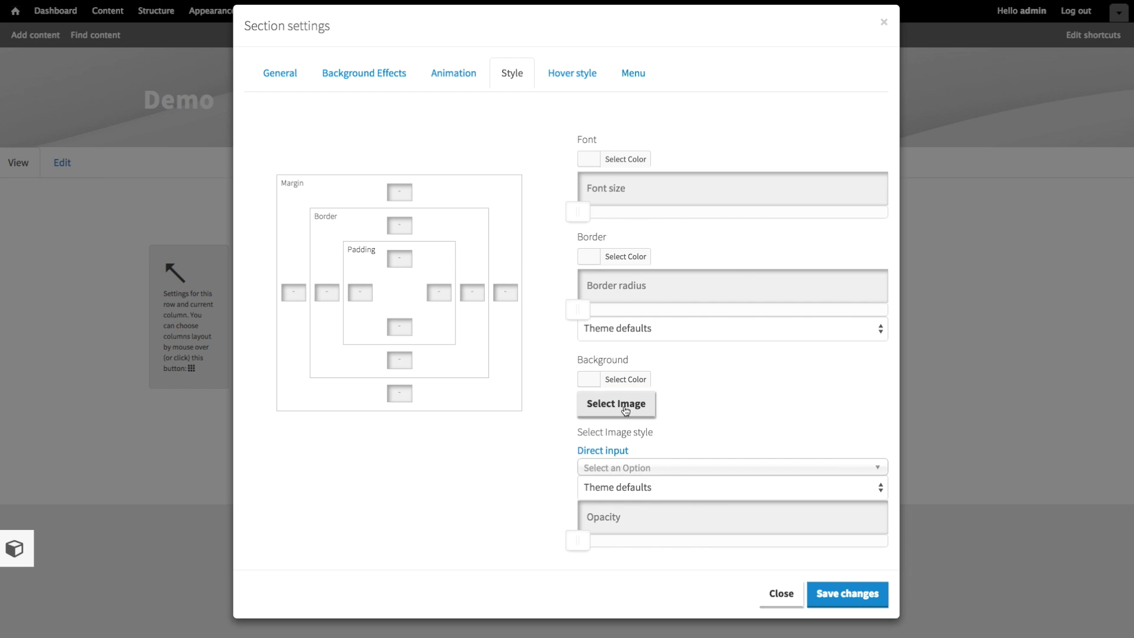
left_click(625, 407)
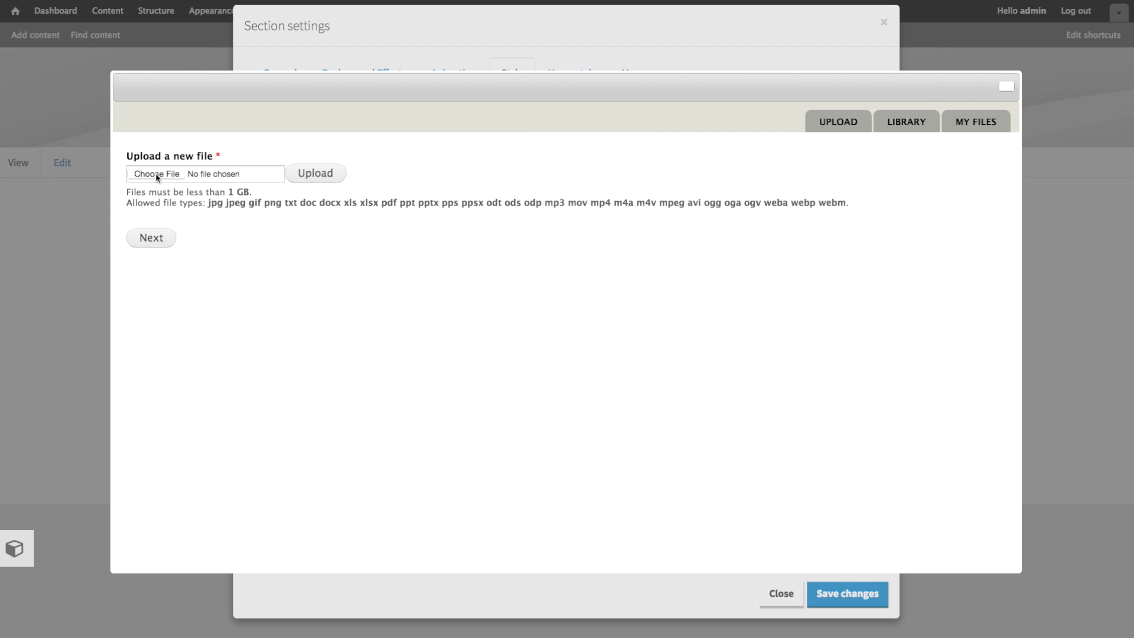
left_click(898, 127)
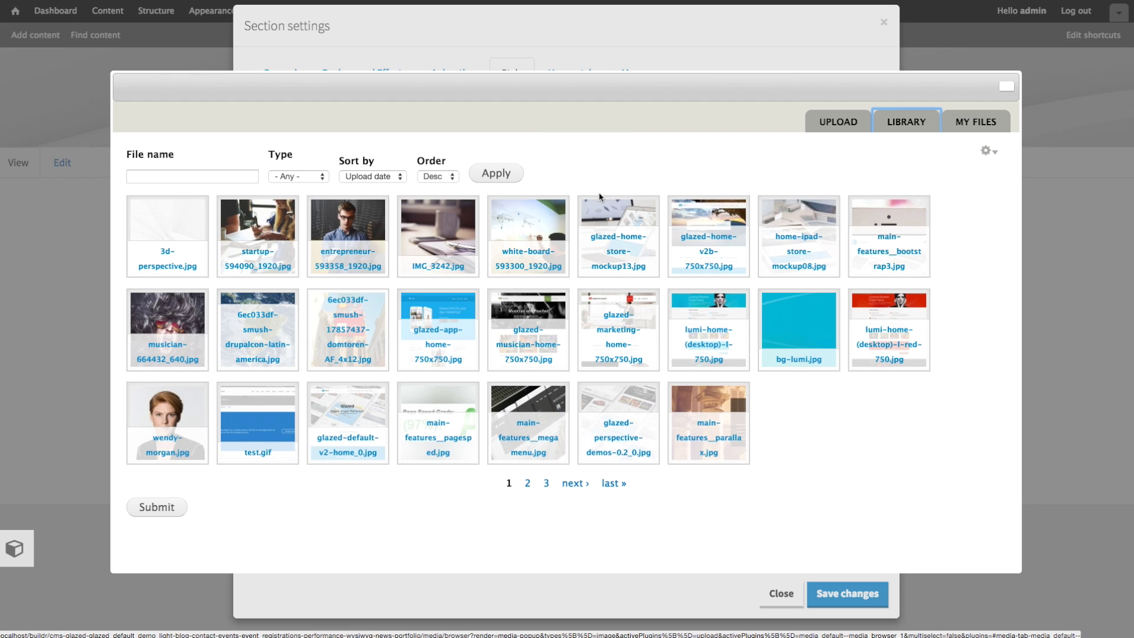
left_click(178, 255)
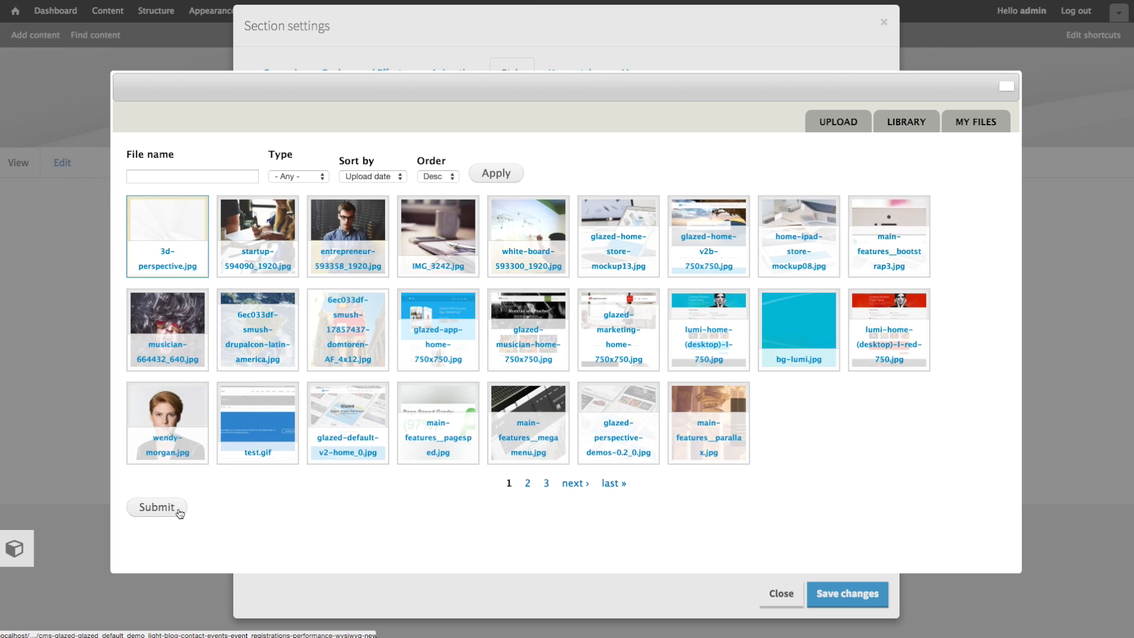
left_click(156, 508)
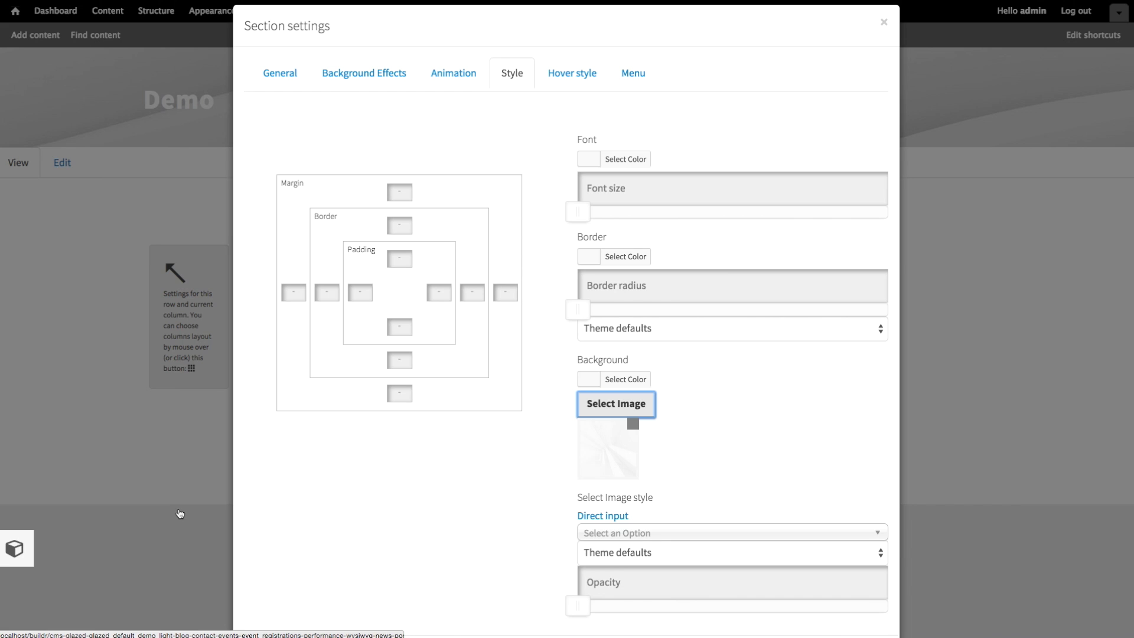
Set the background image style to Cover and save the section style settings
scroll(460, 501, "down", 1)
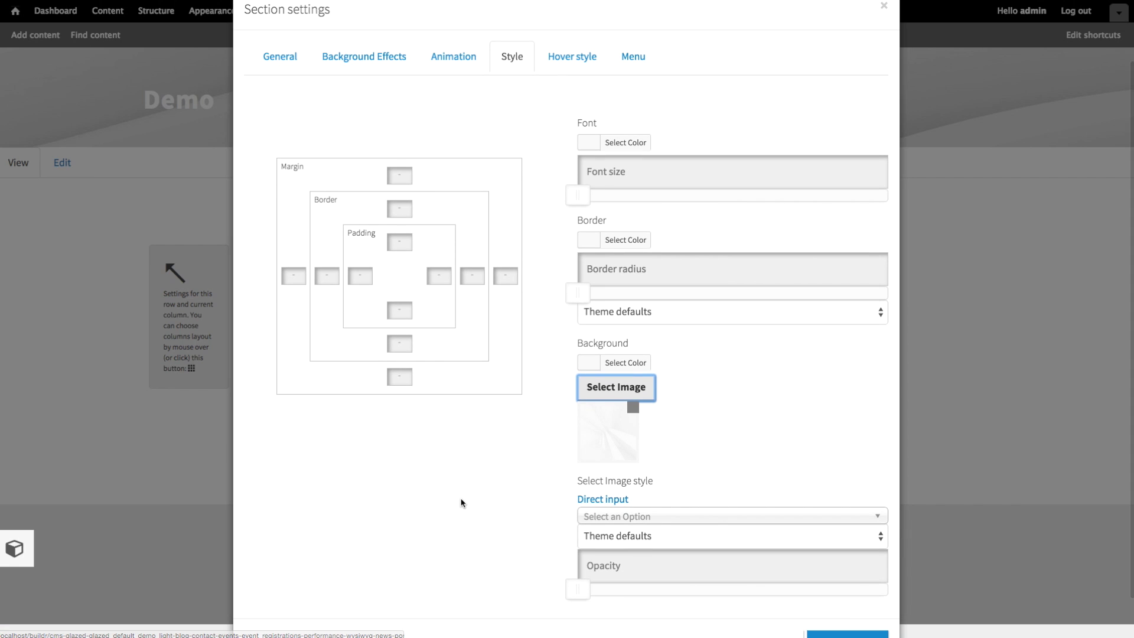
scroll(547, 539, "down", 2)
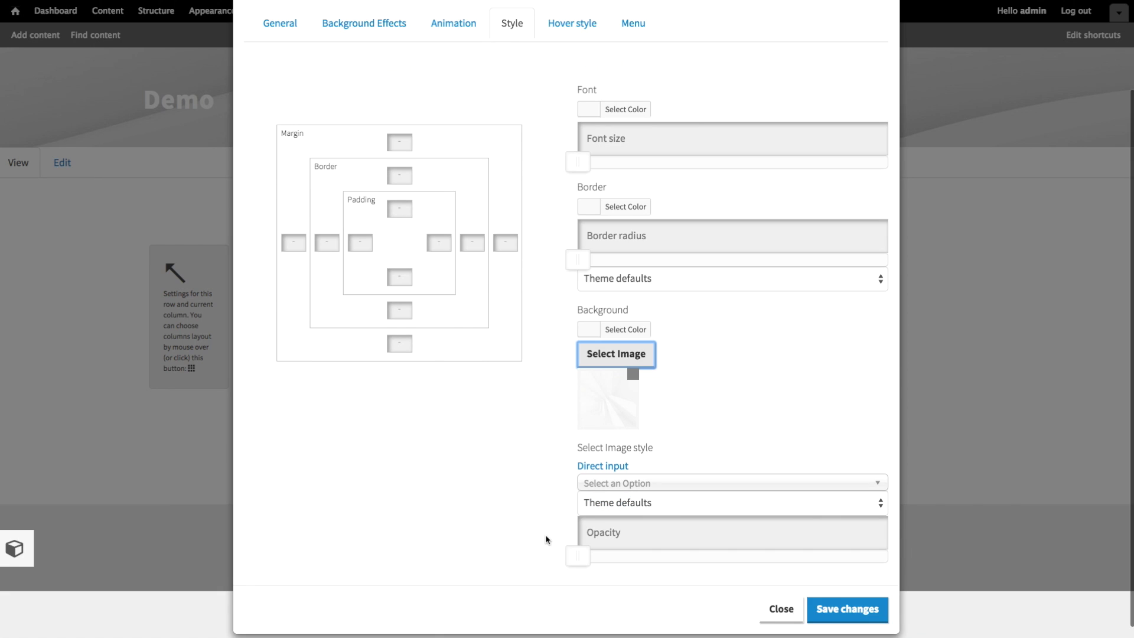
left_click(627, 506)
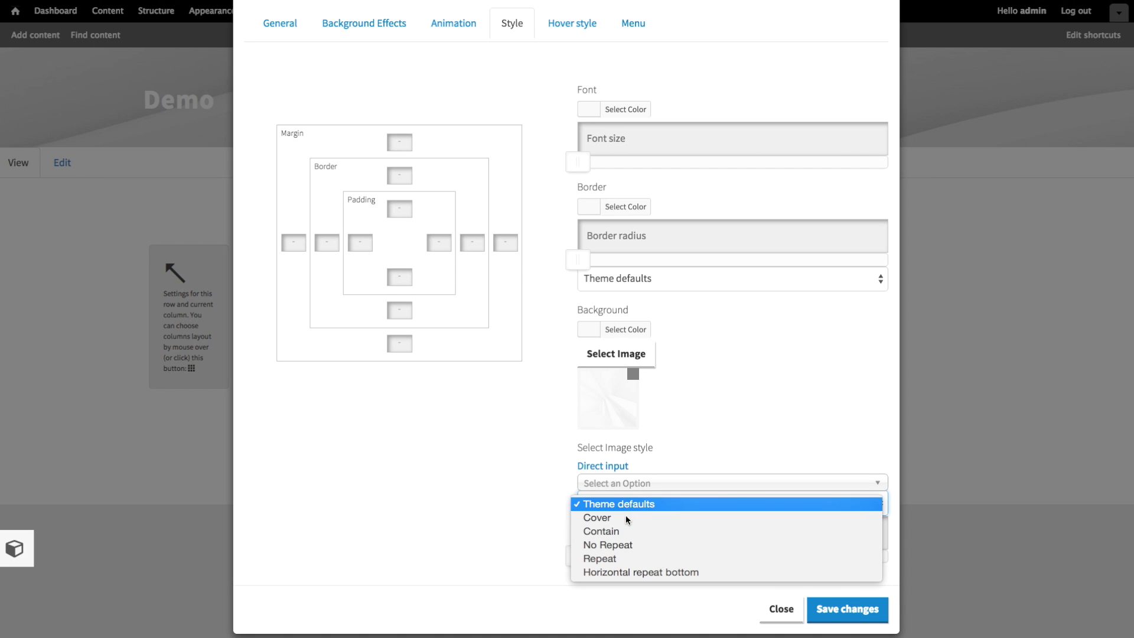
left_click(625, 519)
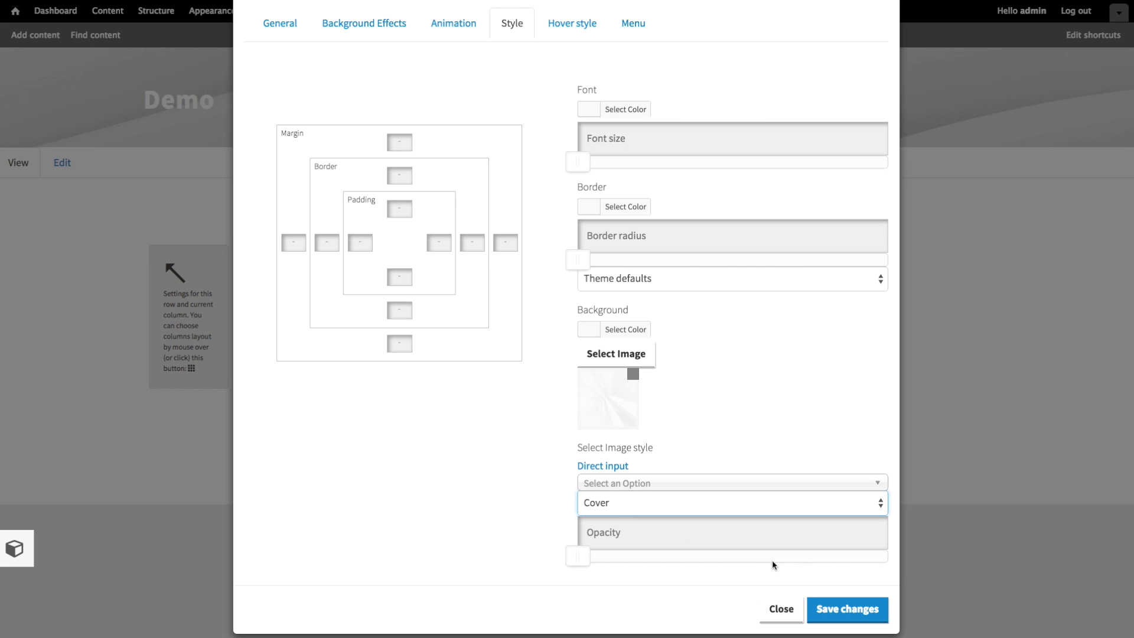
left_click(842, 610)
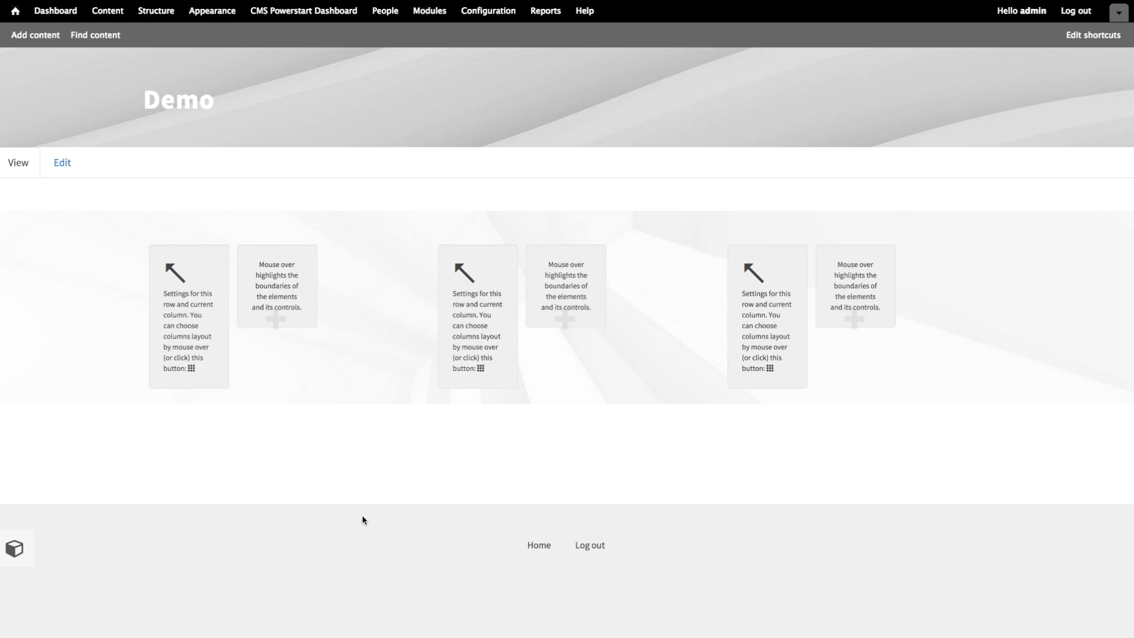
Bring up the Elements list for adding content to the first column
mouse_move(280, 321)
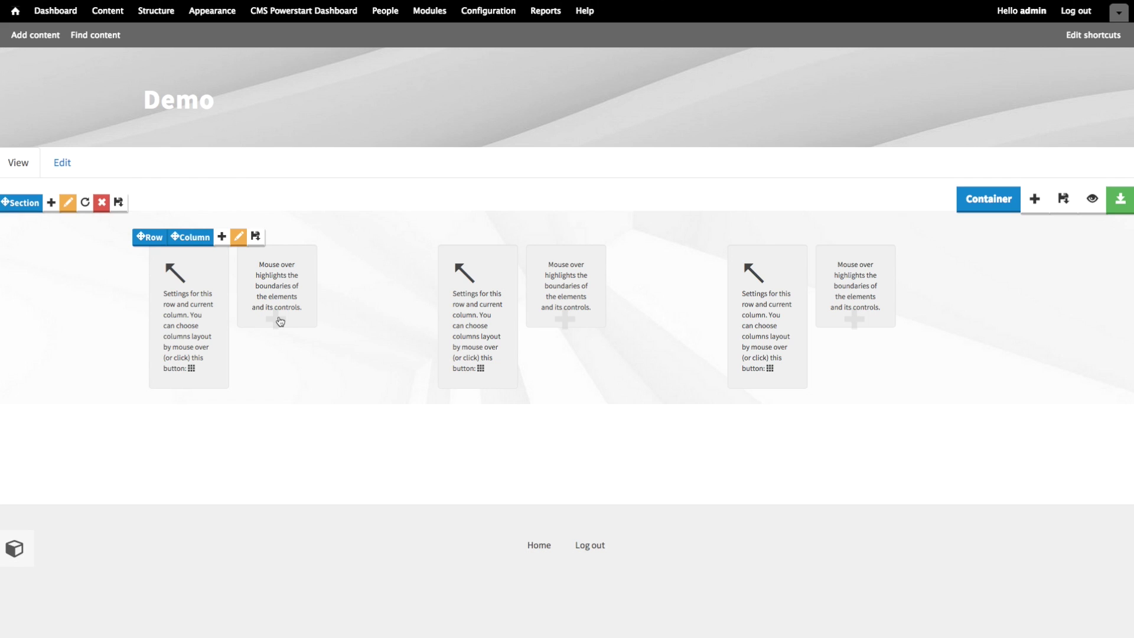
left_click(280, 321)
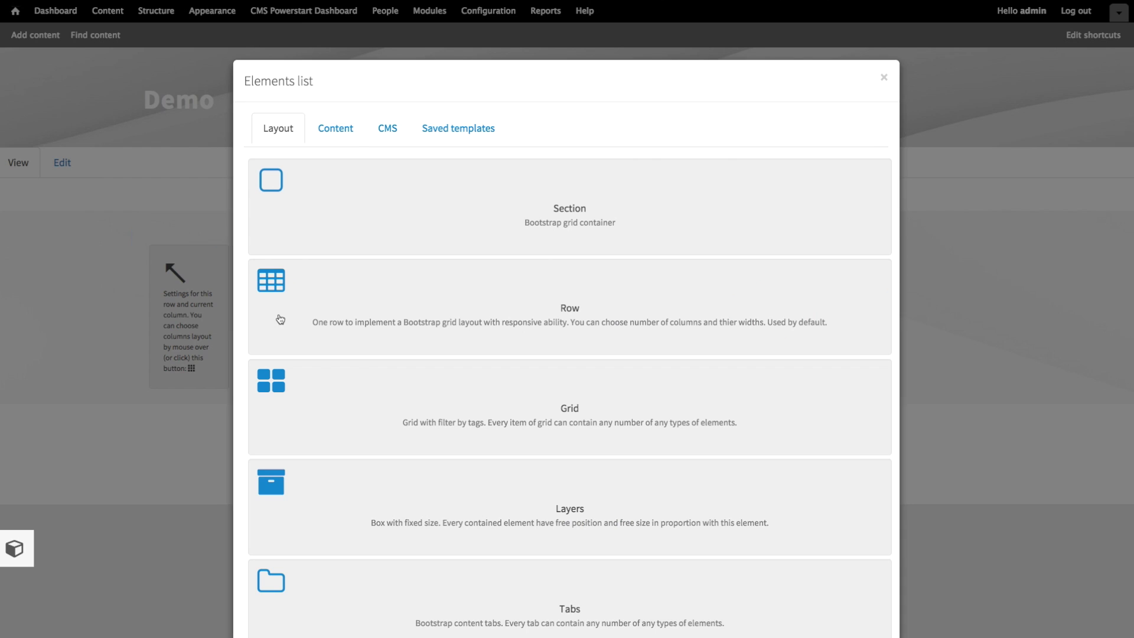
Switch the Elements list to its Content elements like Text, Image and Button
left_click(346, 140)
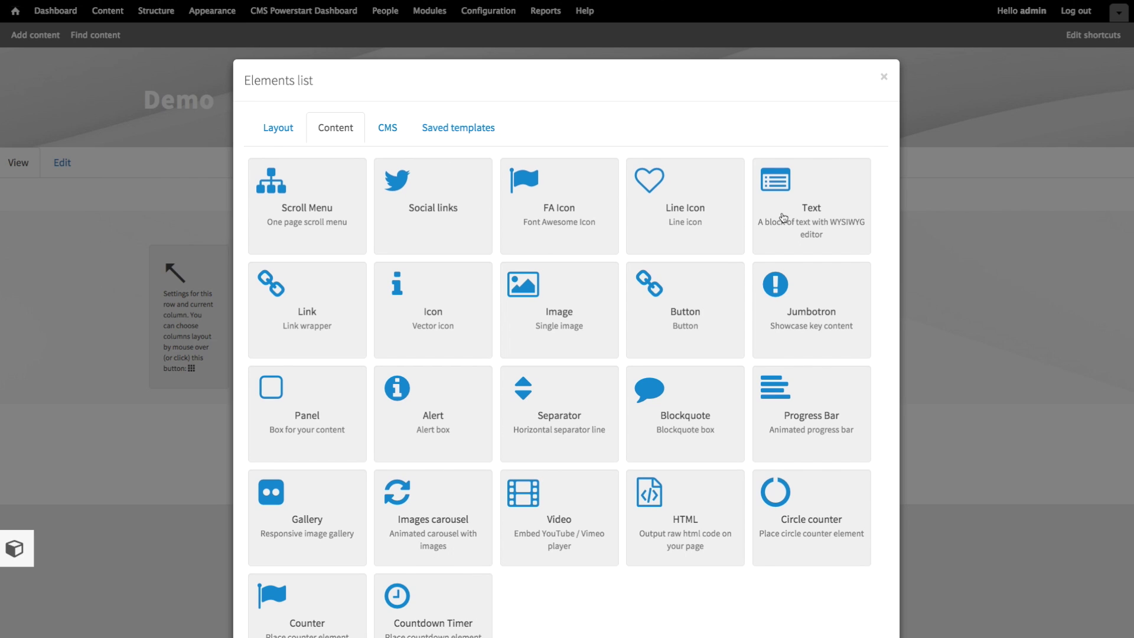
scroll(779, 217, "down", 2)
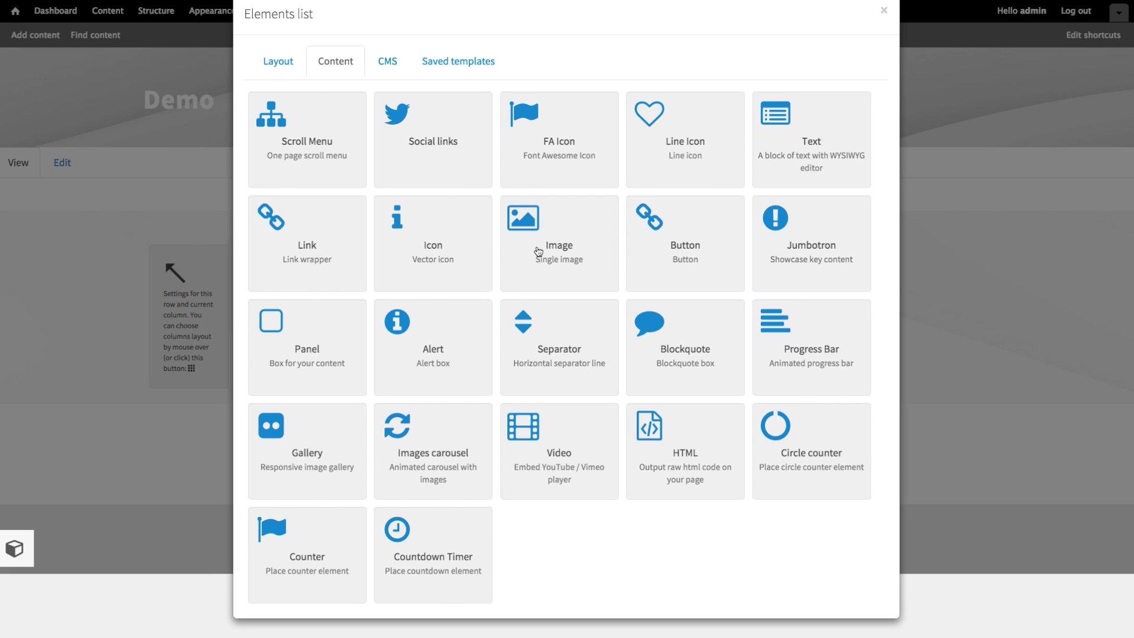
Add an Image element using white-board-593300_1920.jpg from the media Library
left_click(538, 252)
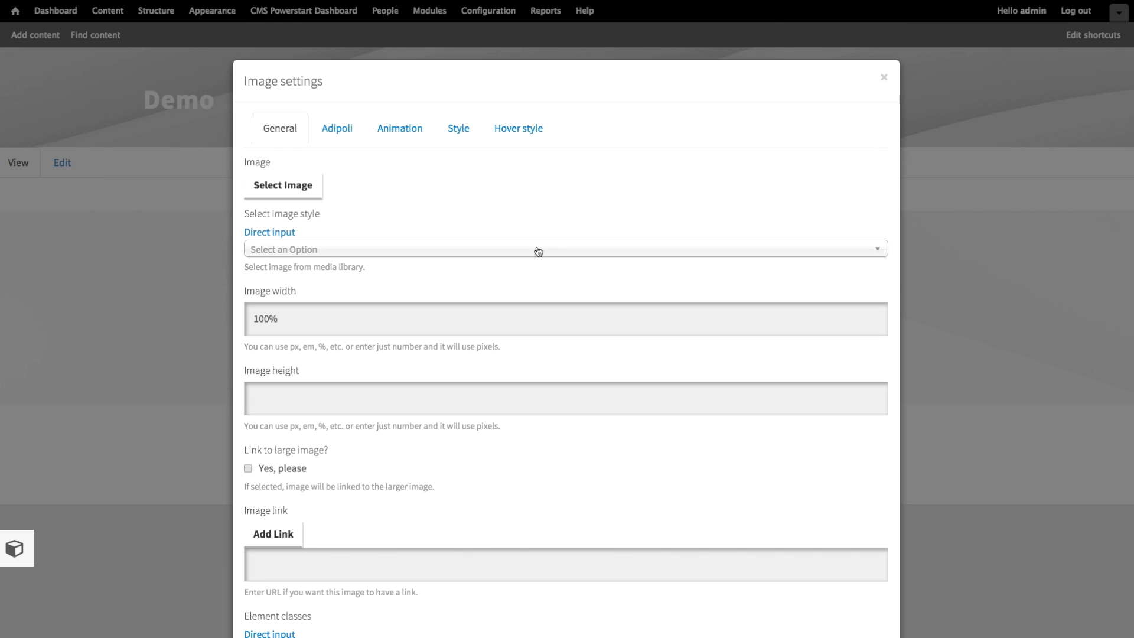
left_click(302, 192)
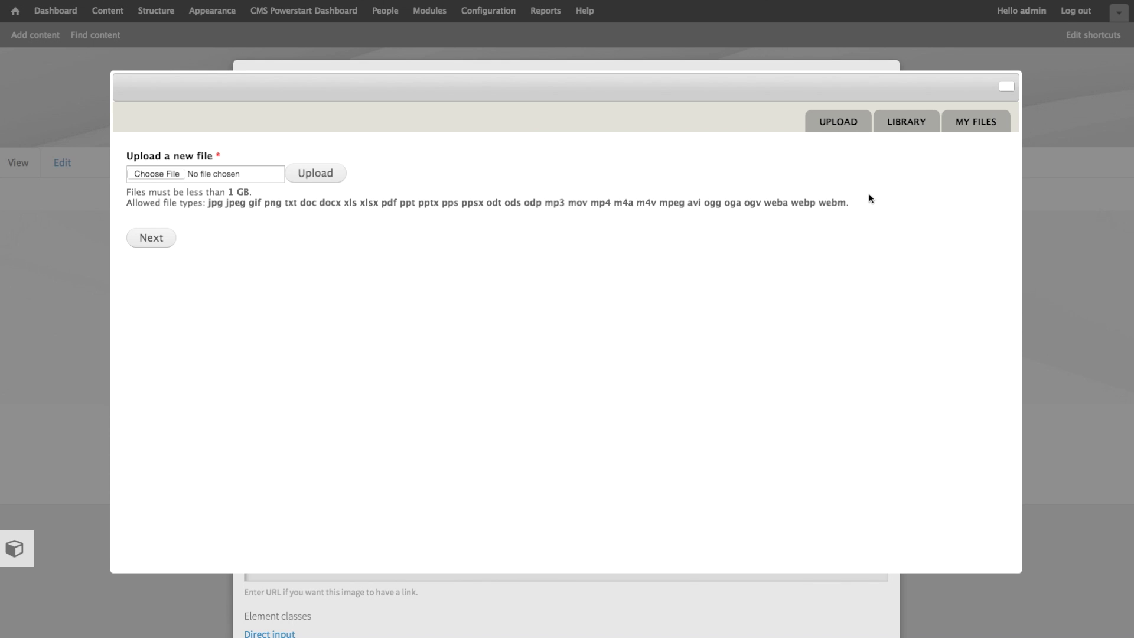
left_click(891, 128)
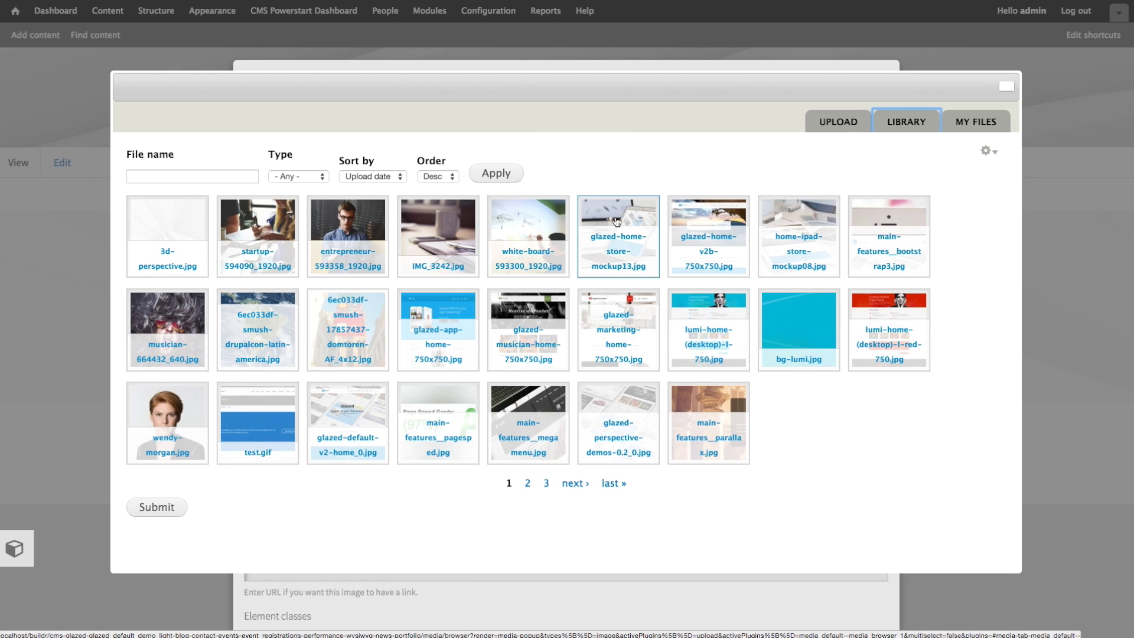
left_click(548, 225)
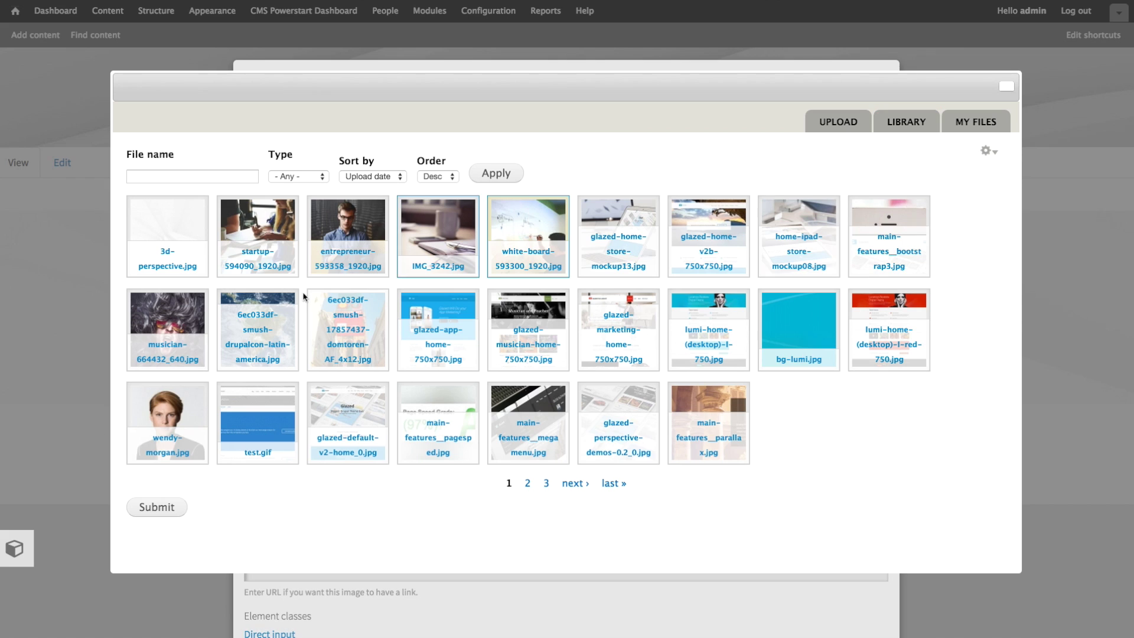
left_click(126, 508)
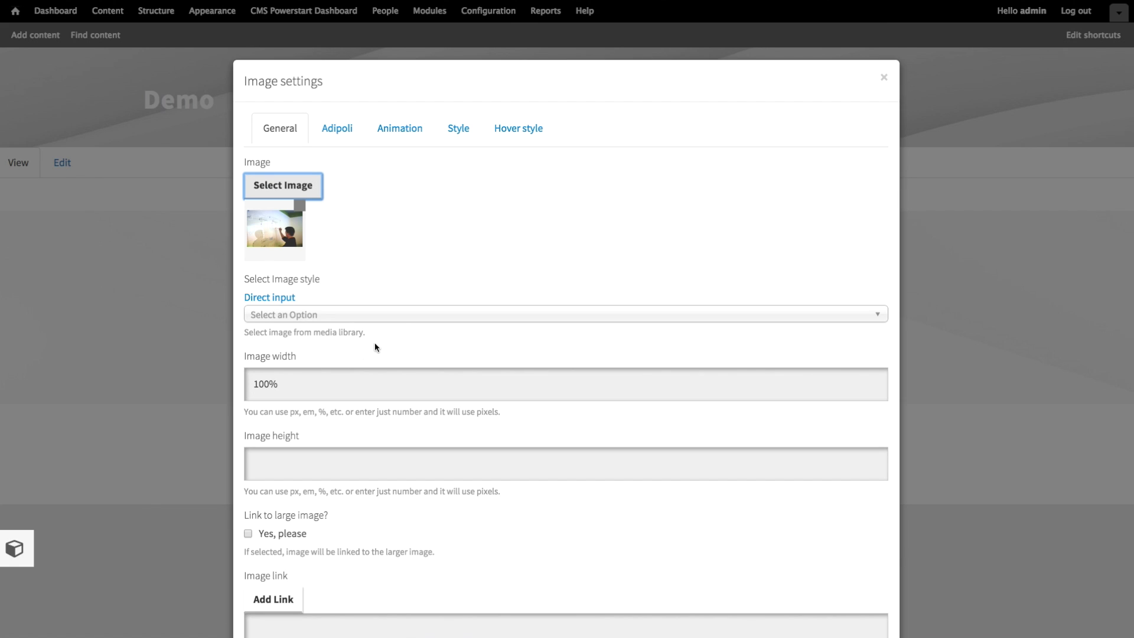
Give the white-board image the Bootstrap 1/3 style and save it into the first column
left_click(415, 316)
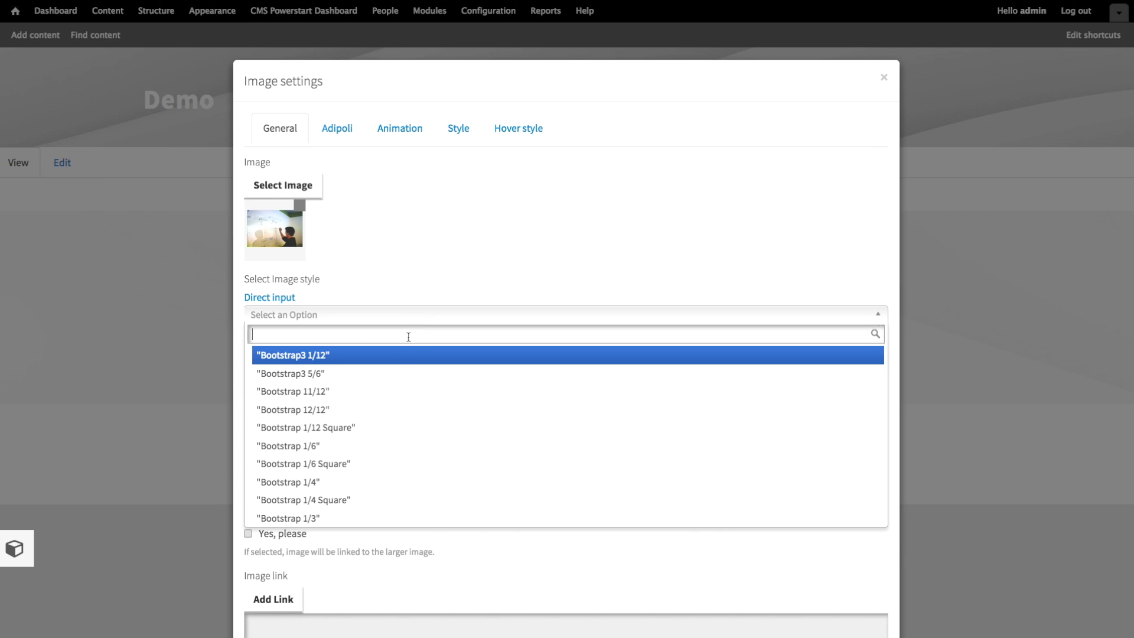
scroll(373, 405, "down", 8)
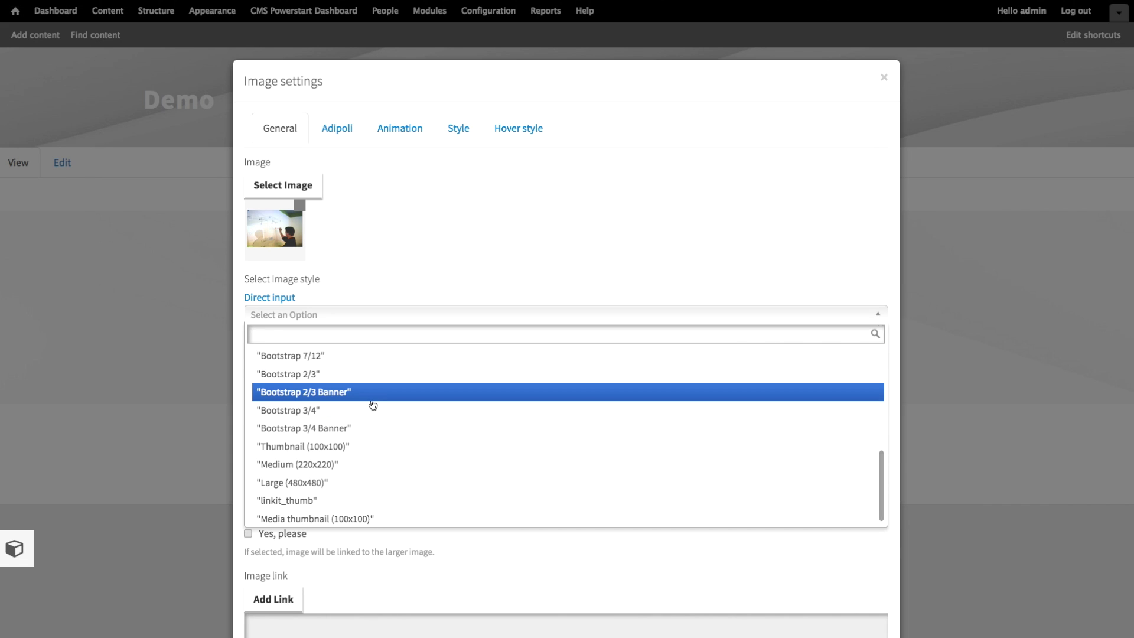
scroll(373, 405, "up", 8)
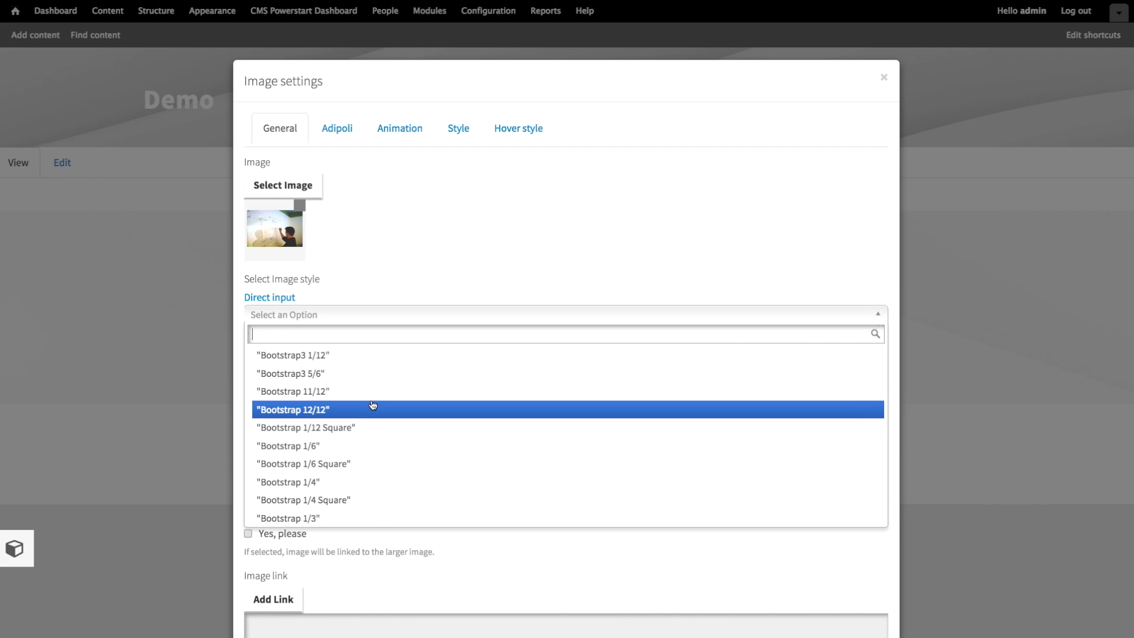
scroll(374, 405, "down", 1)
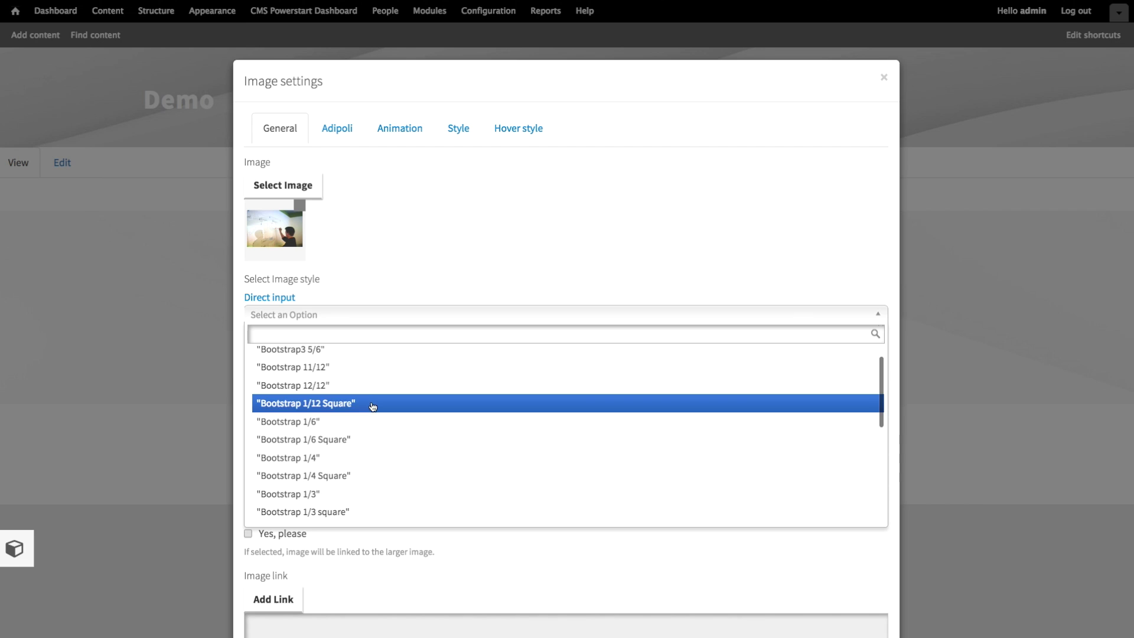
left_click(353, 495)
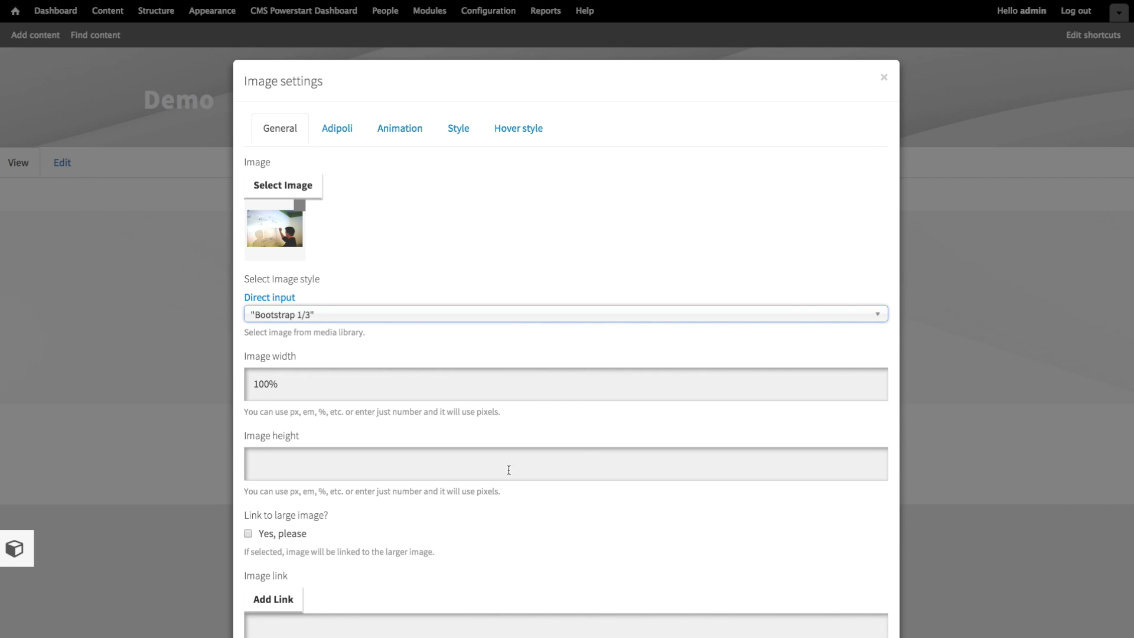
scroll(584, 435, "down", 5)
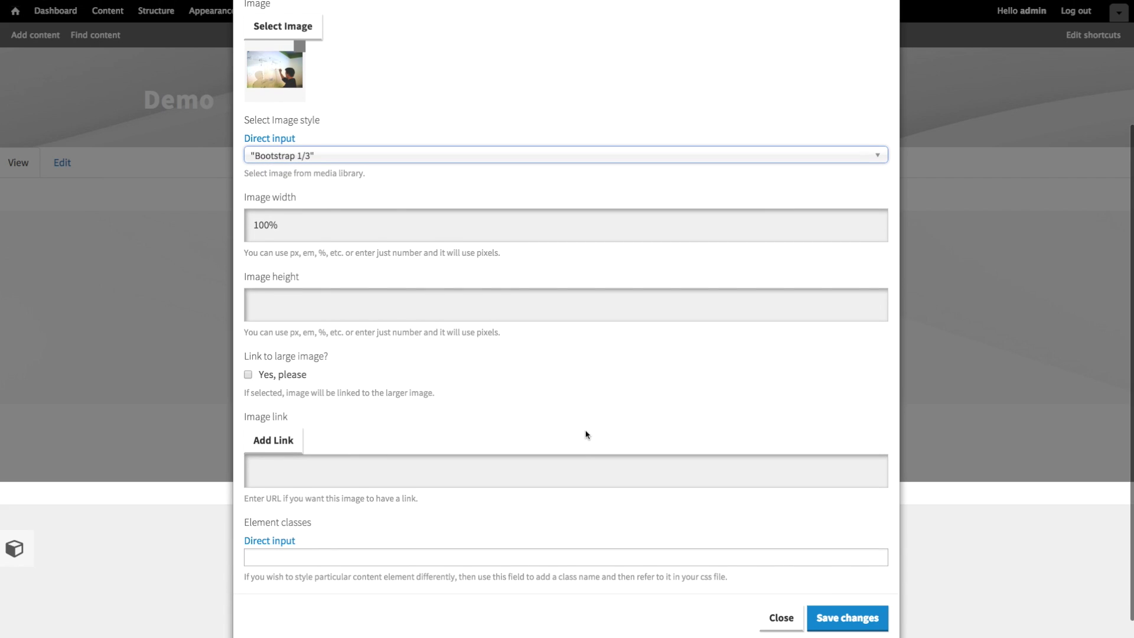
left_click(846, 594)
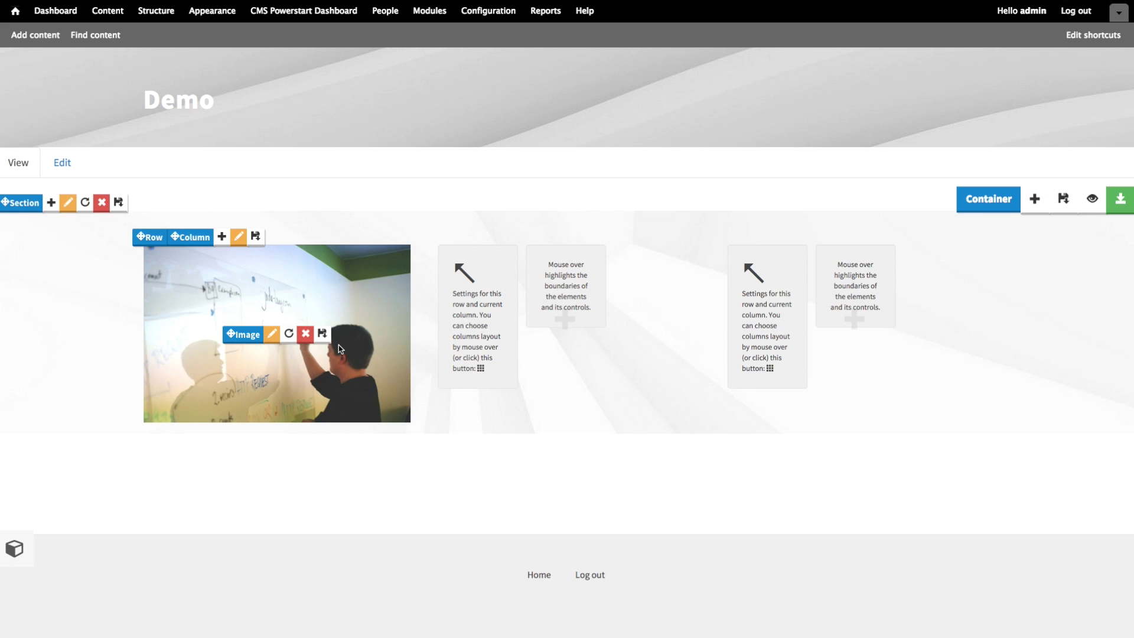
Clone the white-board image twice, placing one copy in the second column and one in the third
left_click(289, 334)
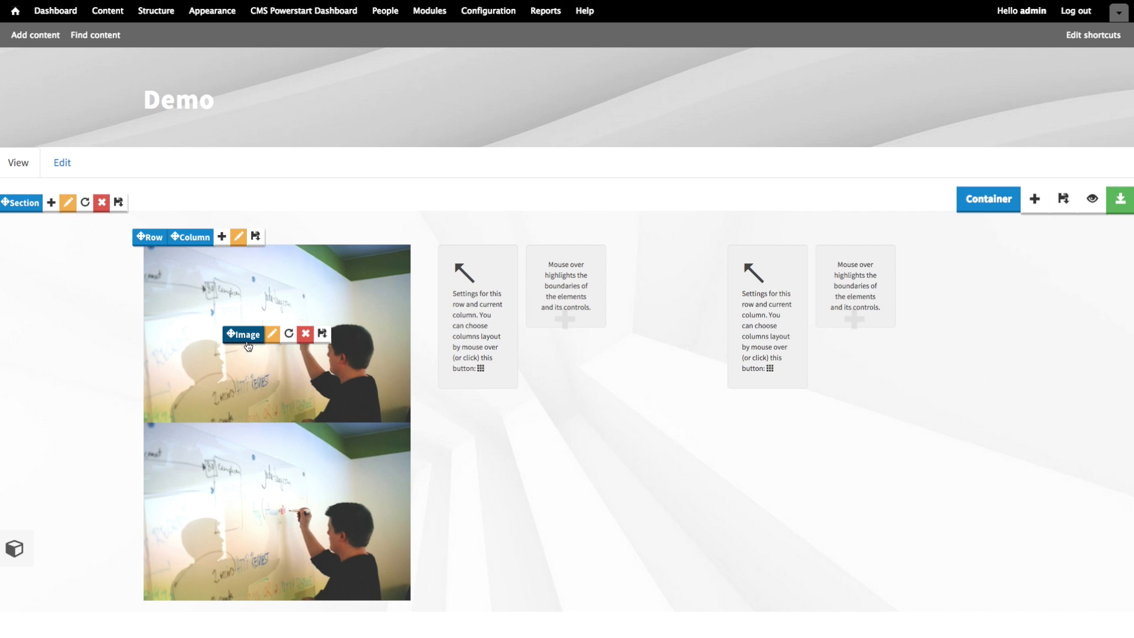
left_click_drag(245, 338, 517, 362)
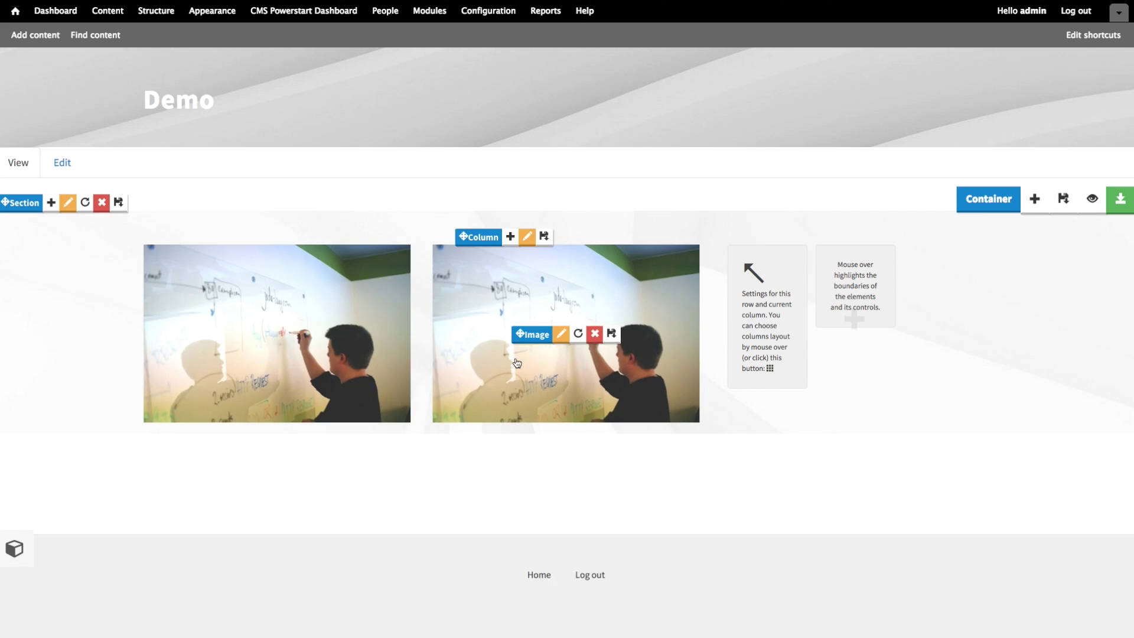
left_click(579, 345)
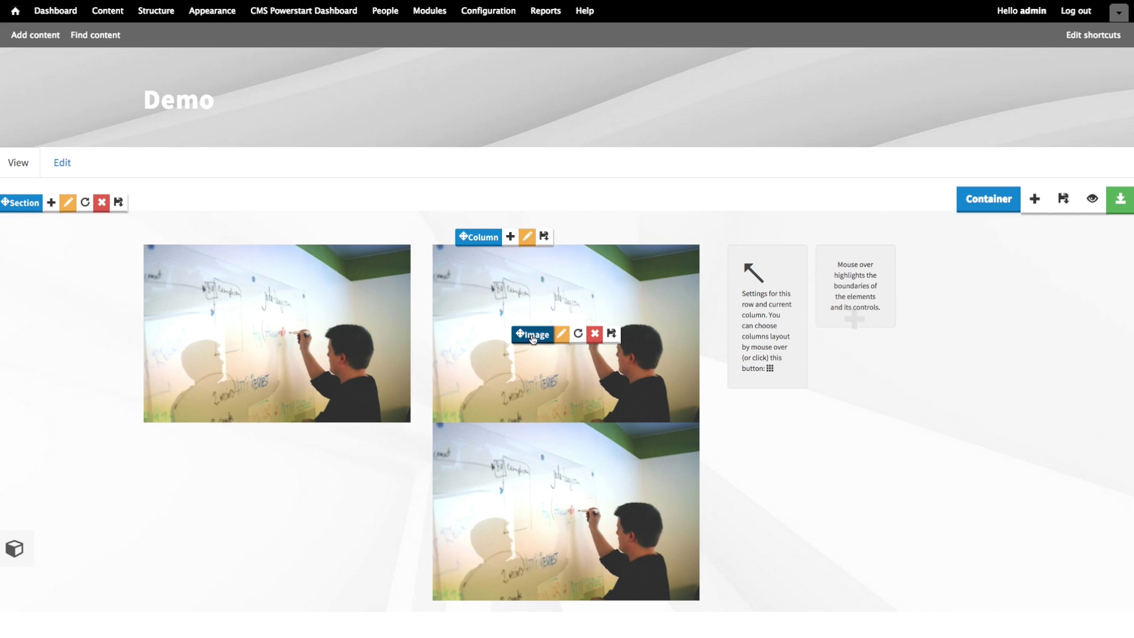
left_click_drag(531, 335, 853, 345)
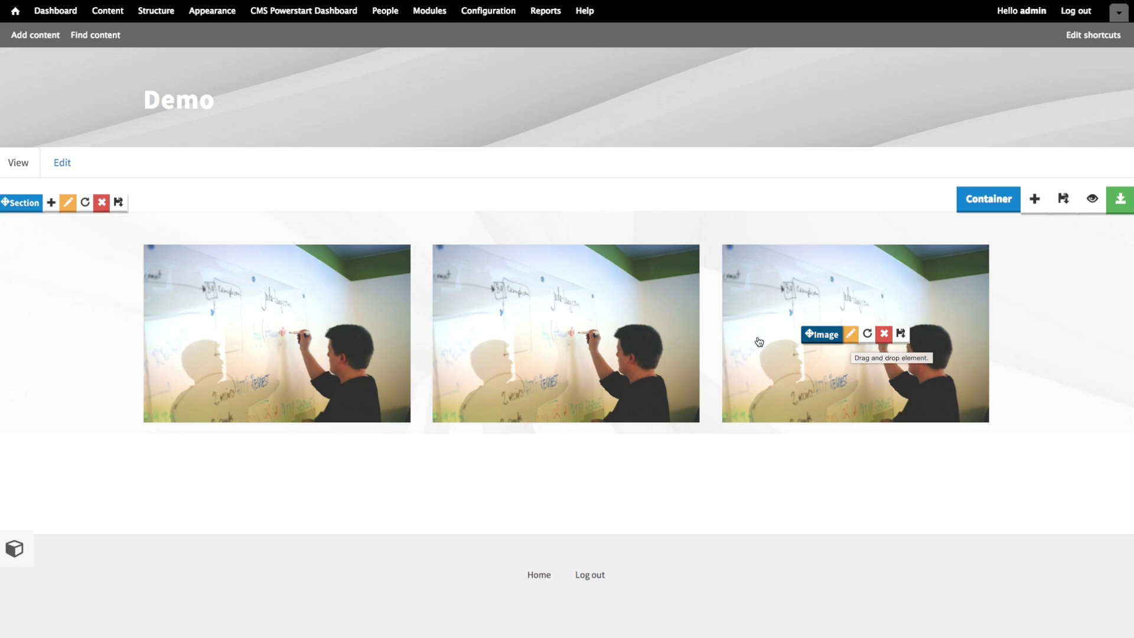
mouse_move(564, 341)
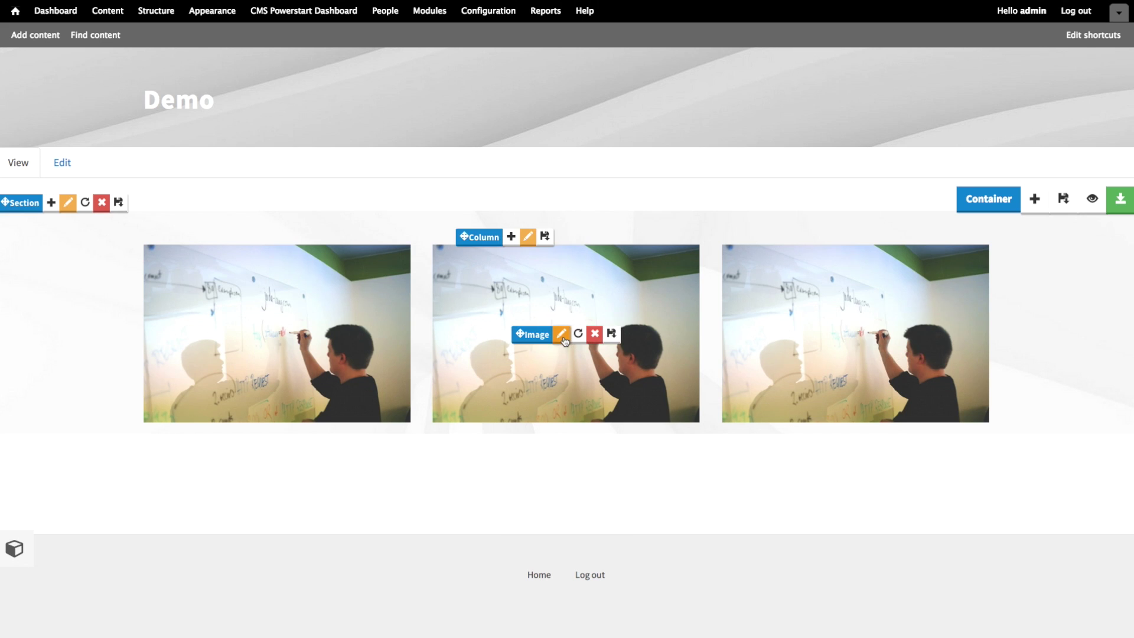
Swap the second column's photo for startup-594090_1920.jpg from the media library
left_click(563, 337)
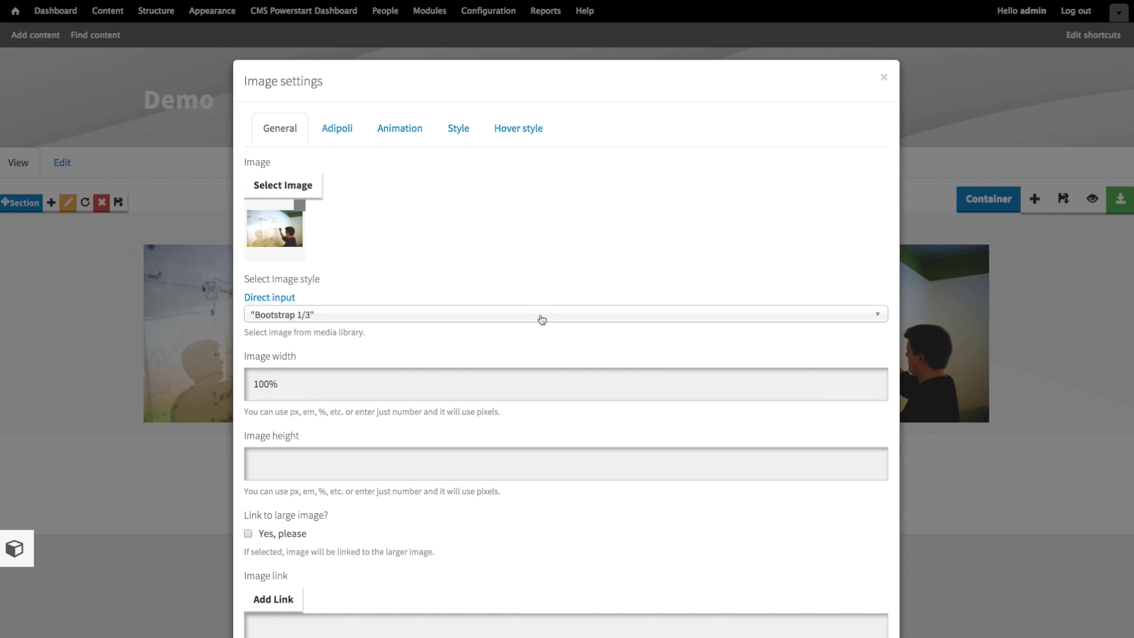
left_click(310, 188)
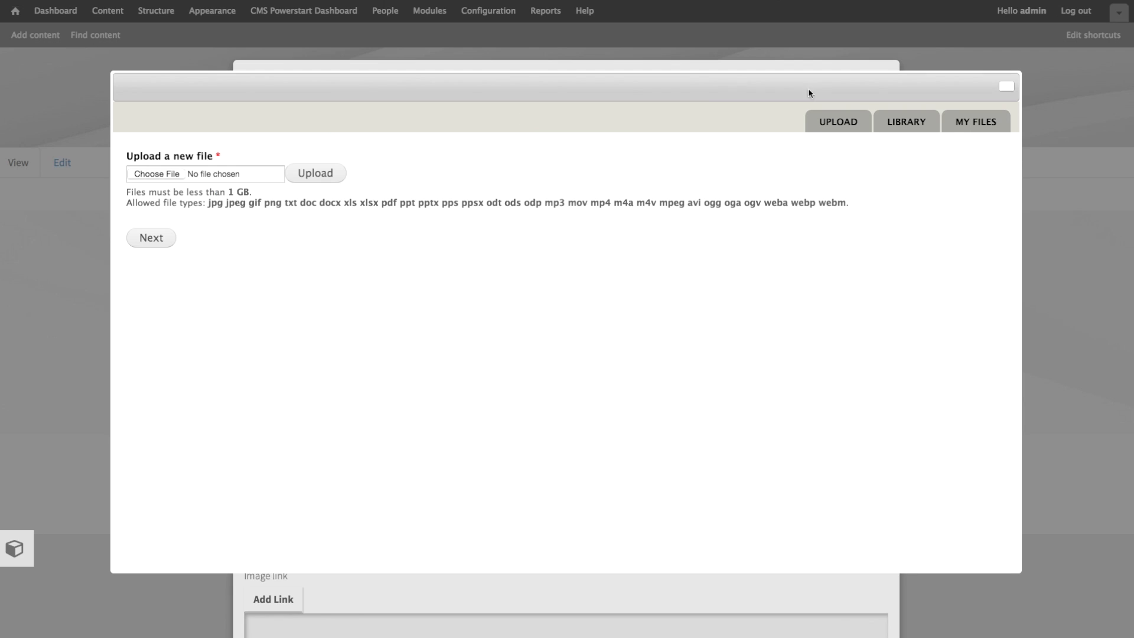
left_click(908, 124)
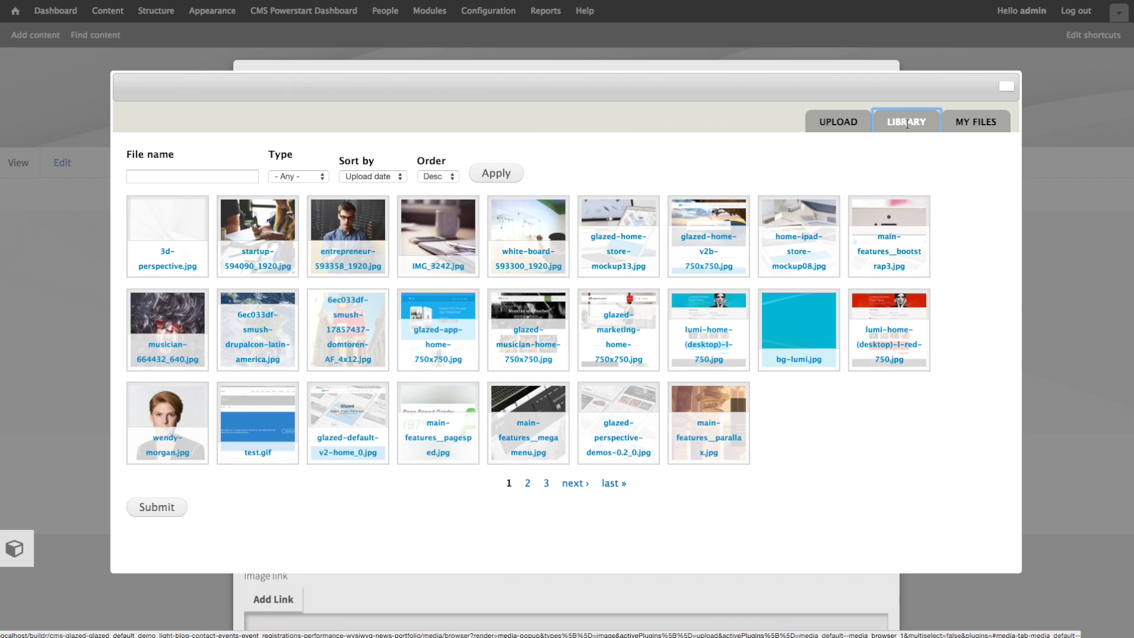
left_click(524, 200)
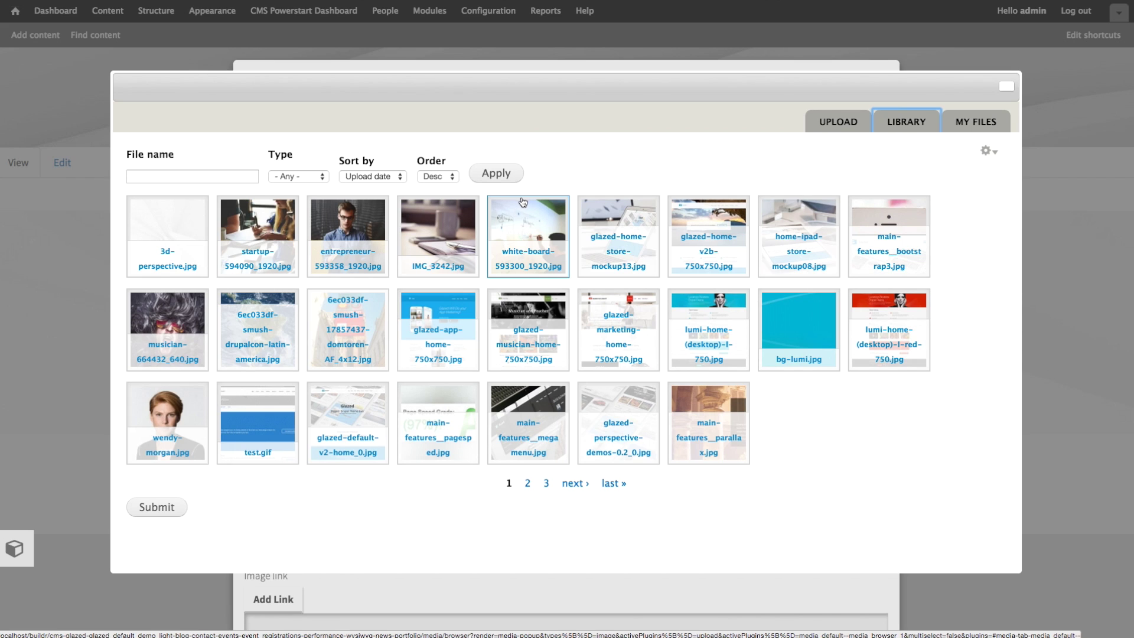
left_click(286, 267)
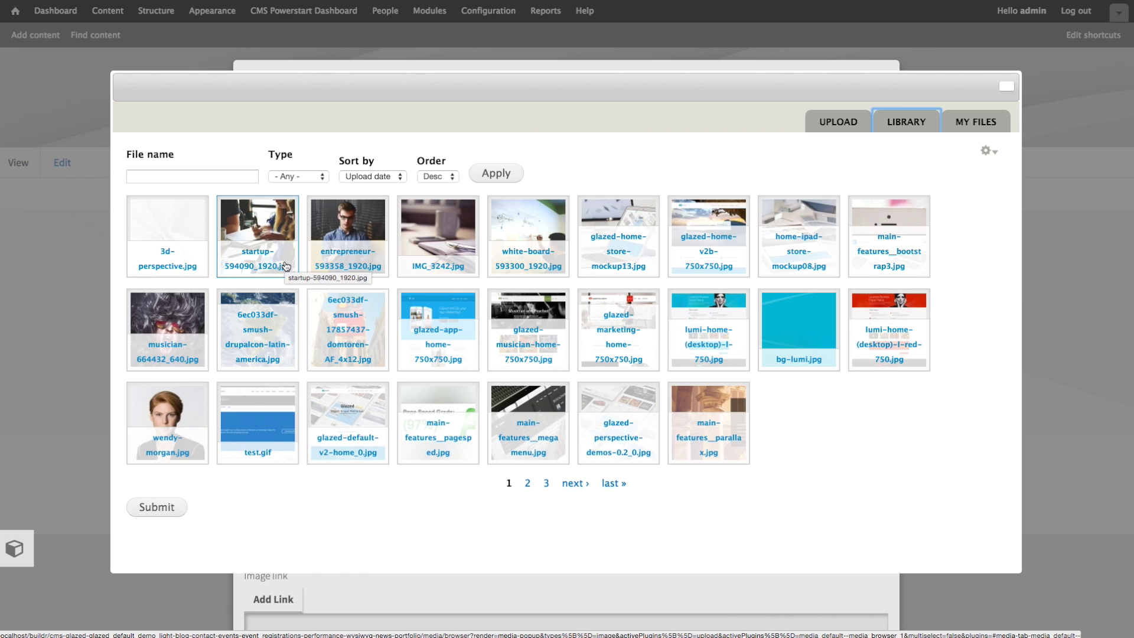
left_click(340, 257)
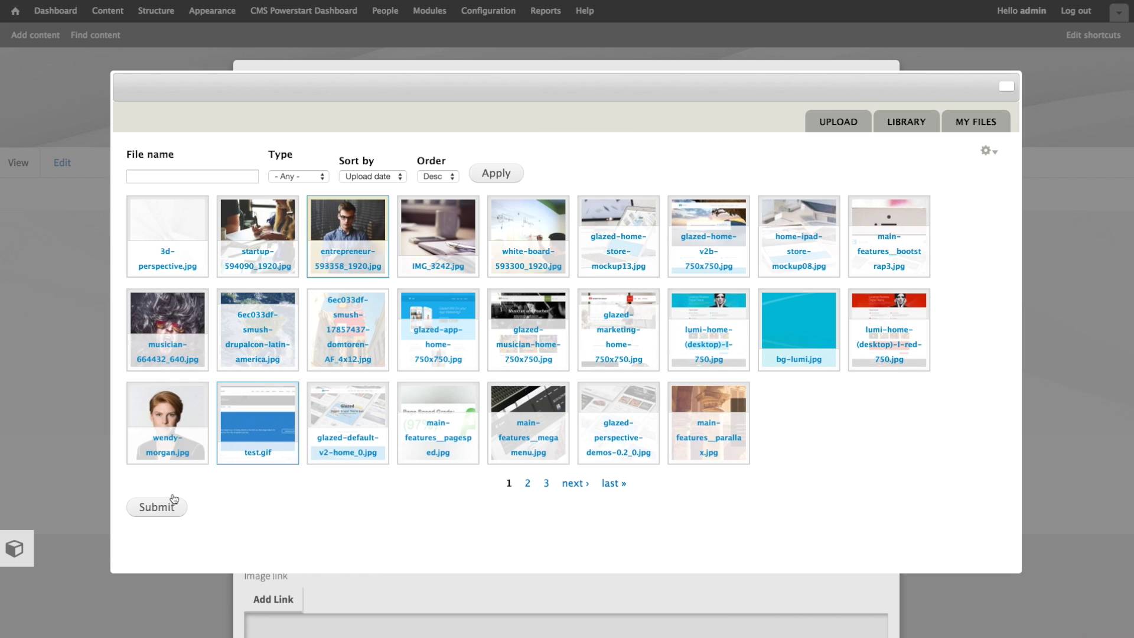
left_click(156, 506)
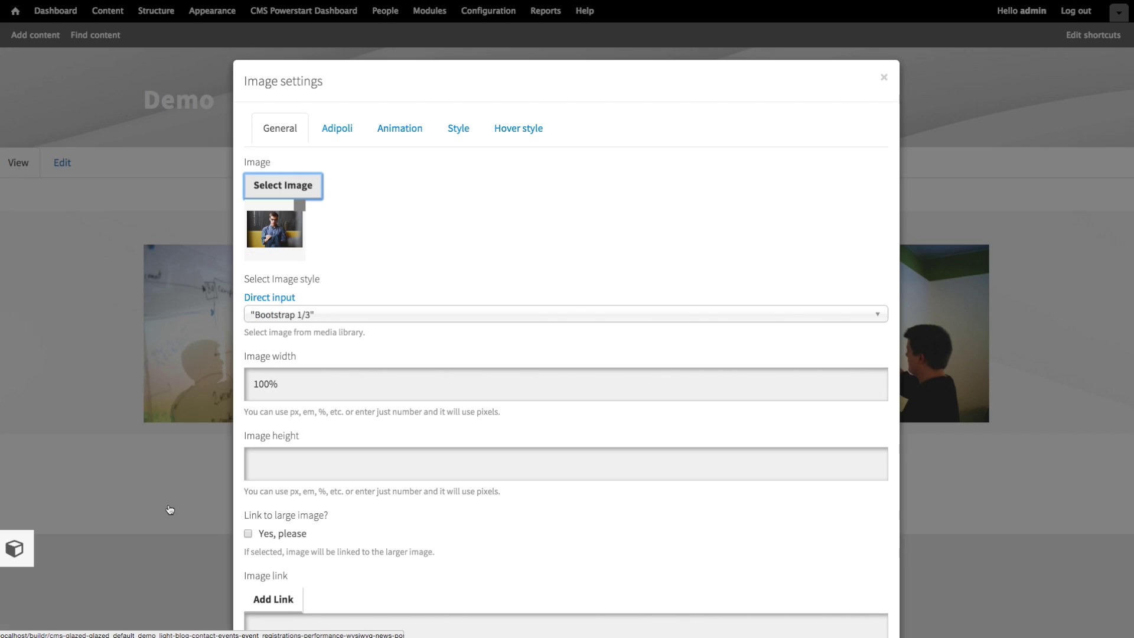
scroll(453, 387, "down", 3)
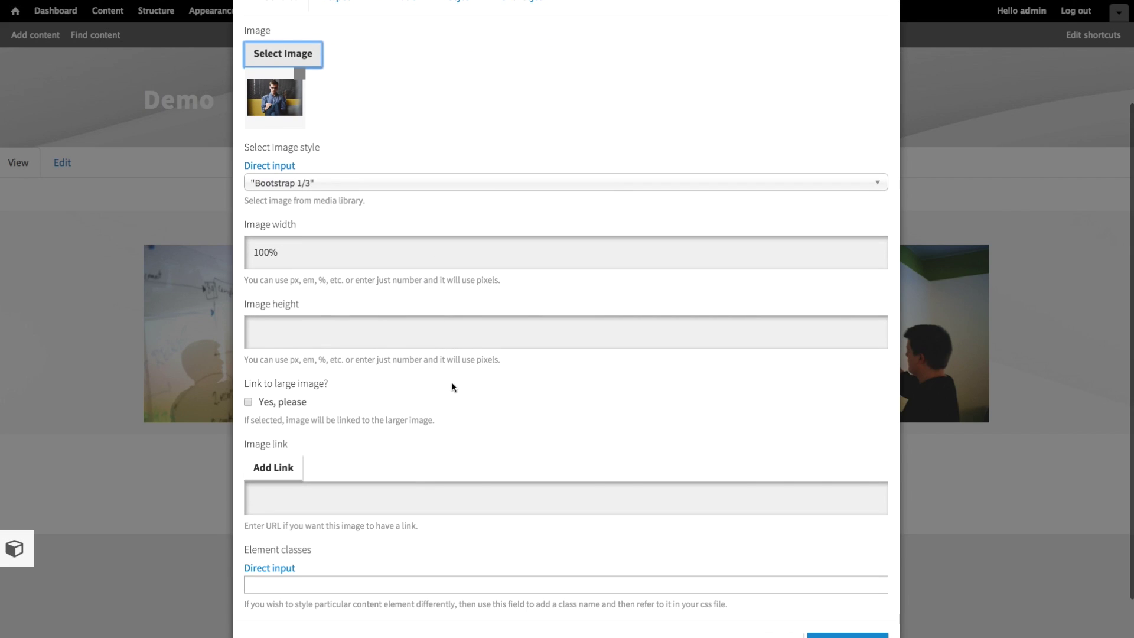
left_click(848, 593)
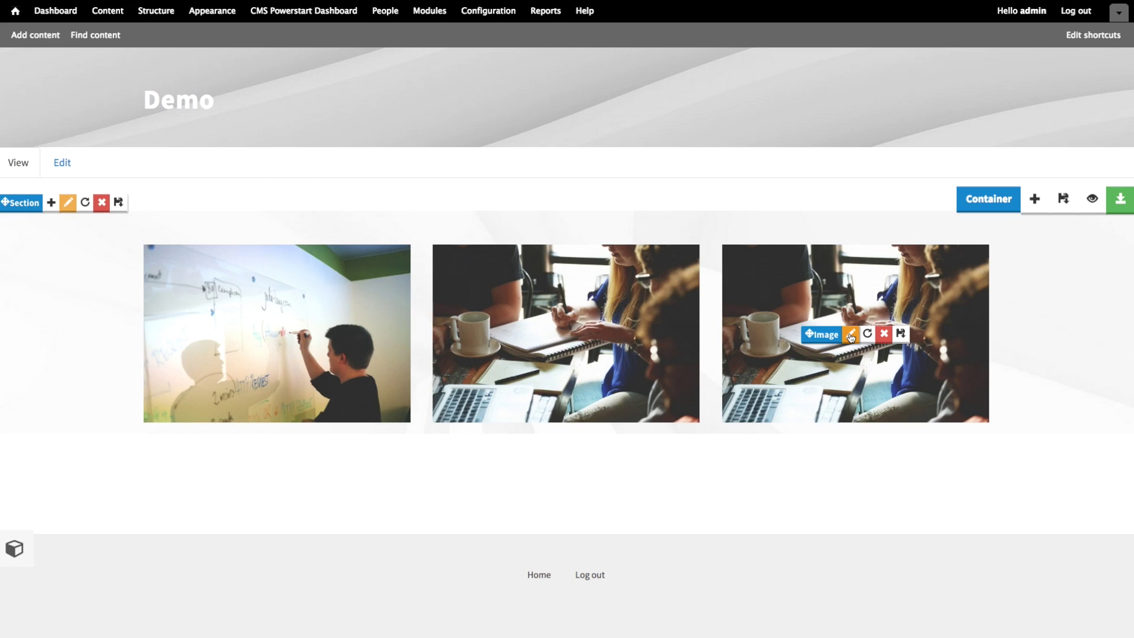
Set the third column's photo to entrepreneur-593358_1920.jpg and save
left_click(848, 334)
left_click(284, 186)
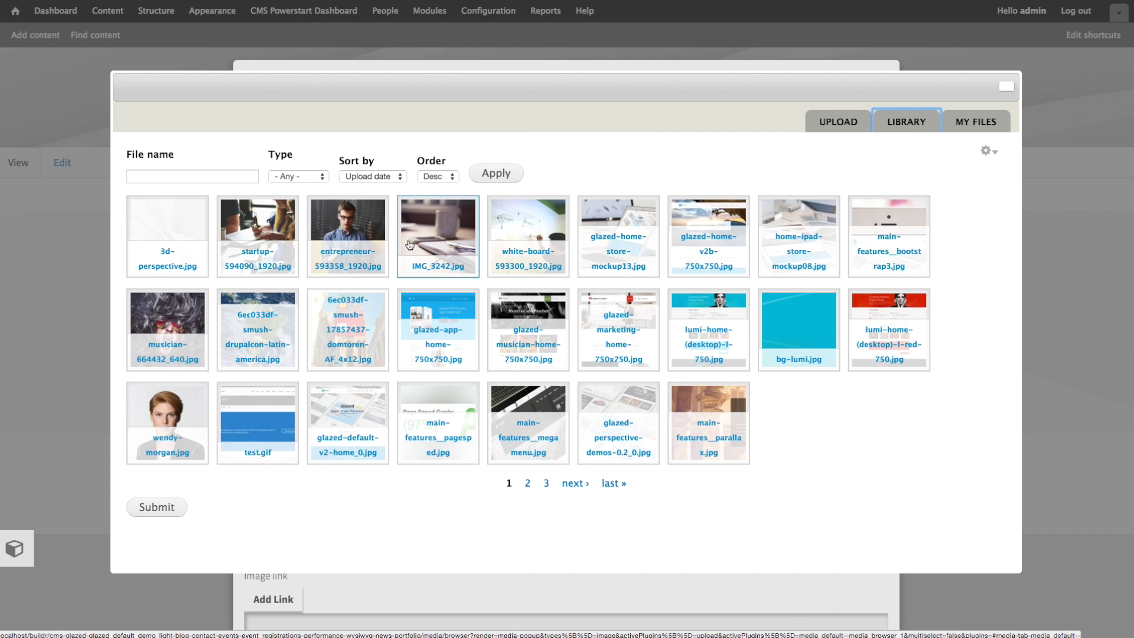
left_click(363, 245)
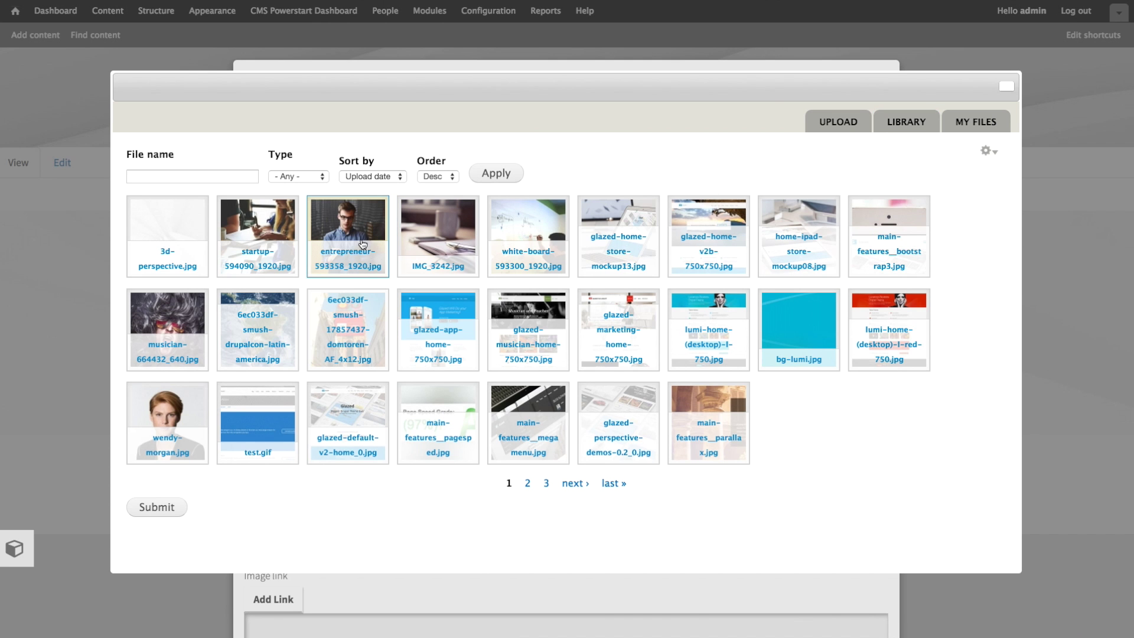
left_click(166, 506)
scroll(779, 488, "down", 3)
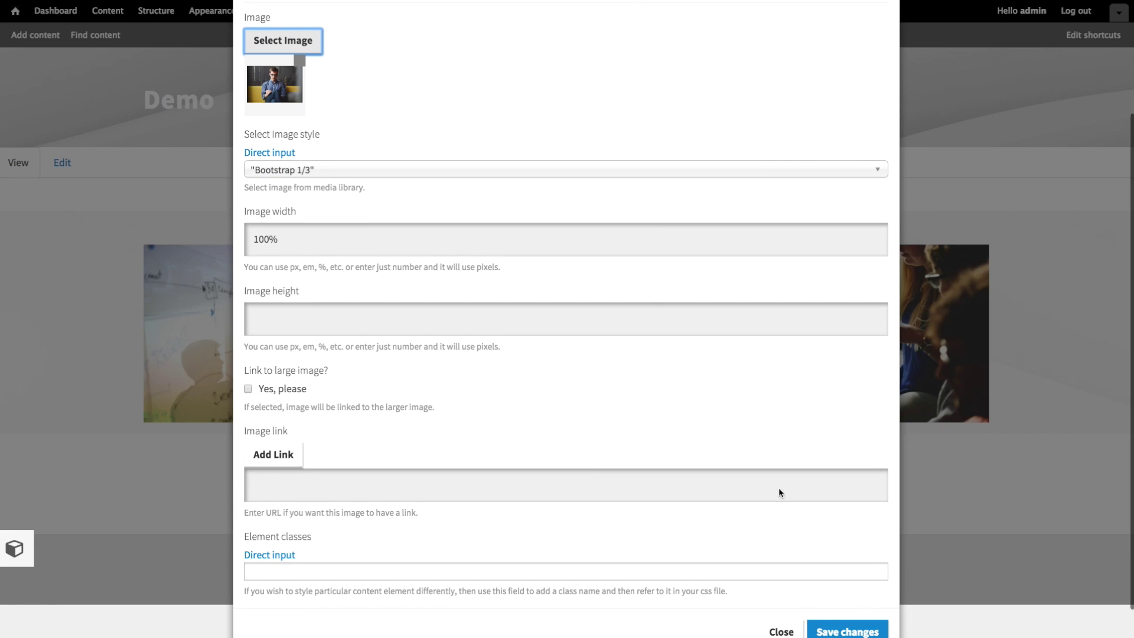
left_click(848, 592)
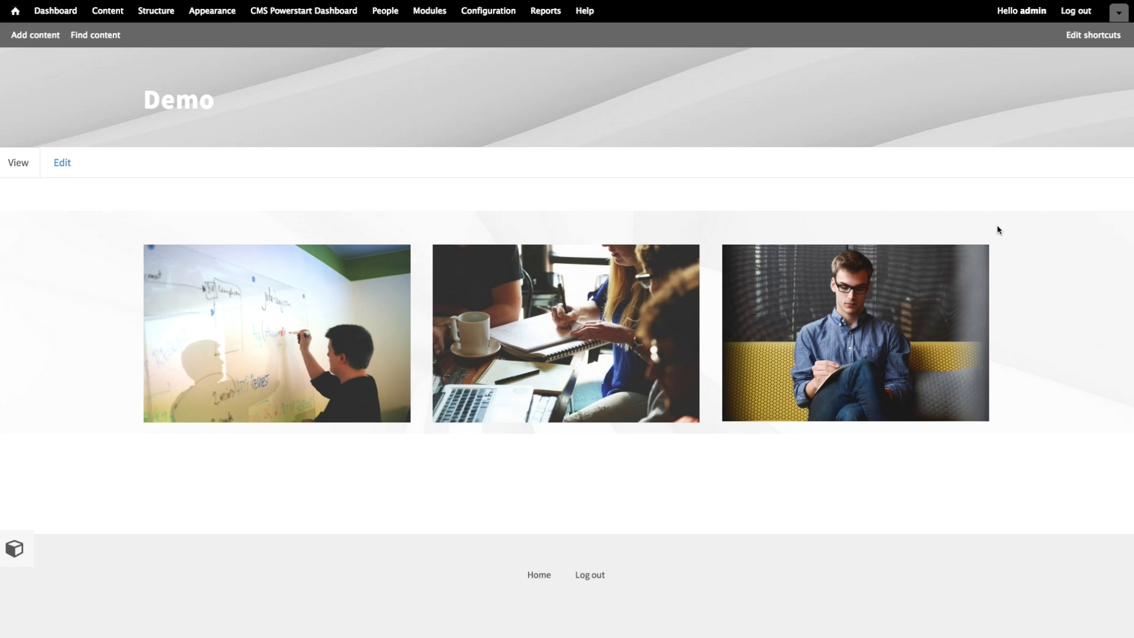
Add a Text element and replace its placeholder text with 'Services'
mouse_move(997, 226)
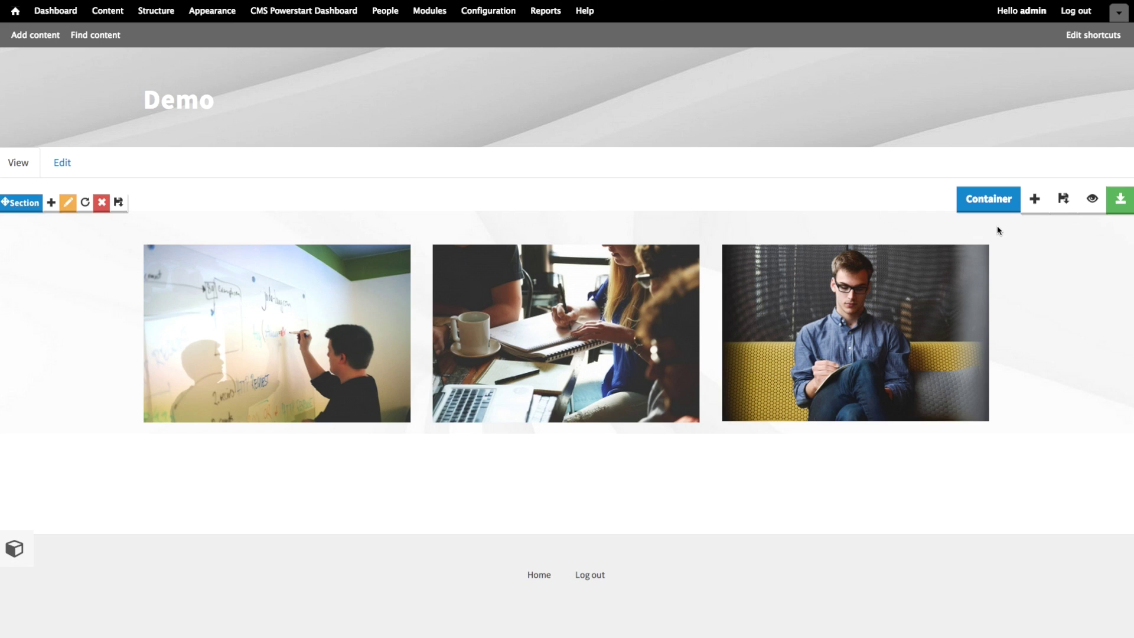
left_click(1035, 200)
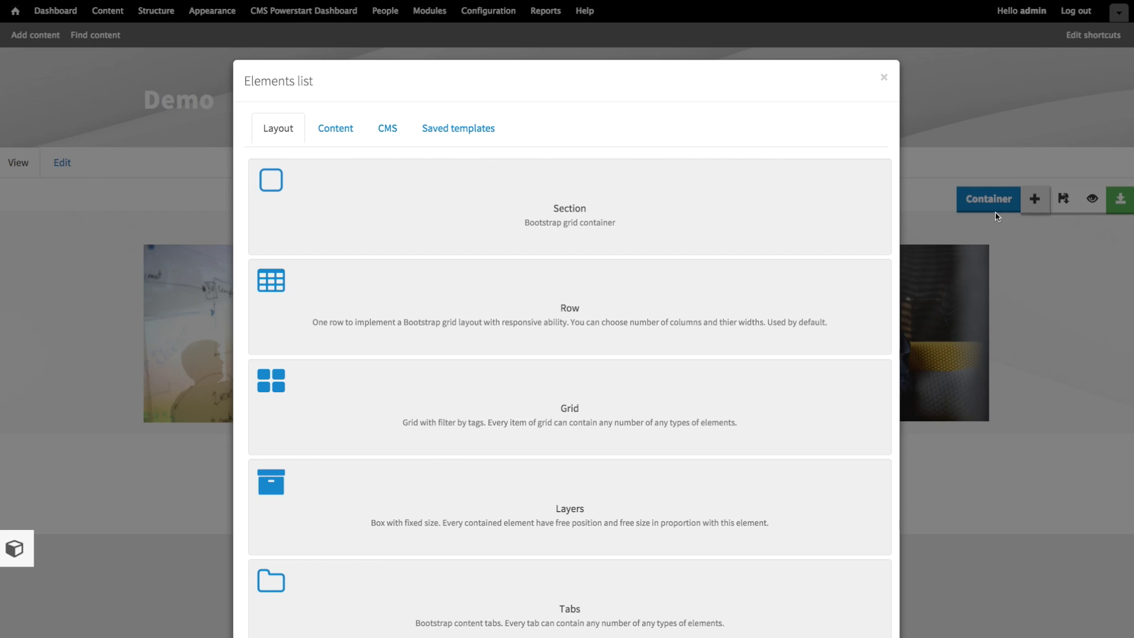
left_click(335, 134)
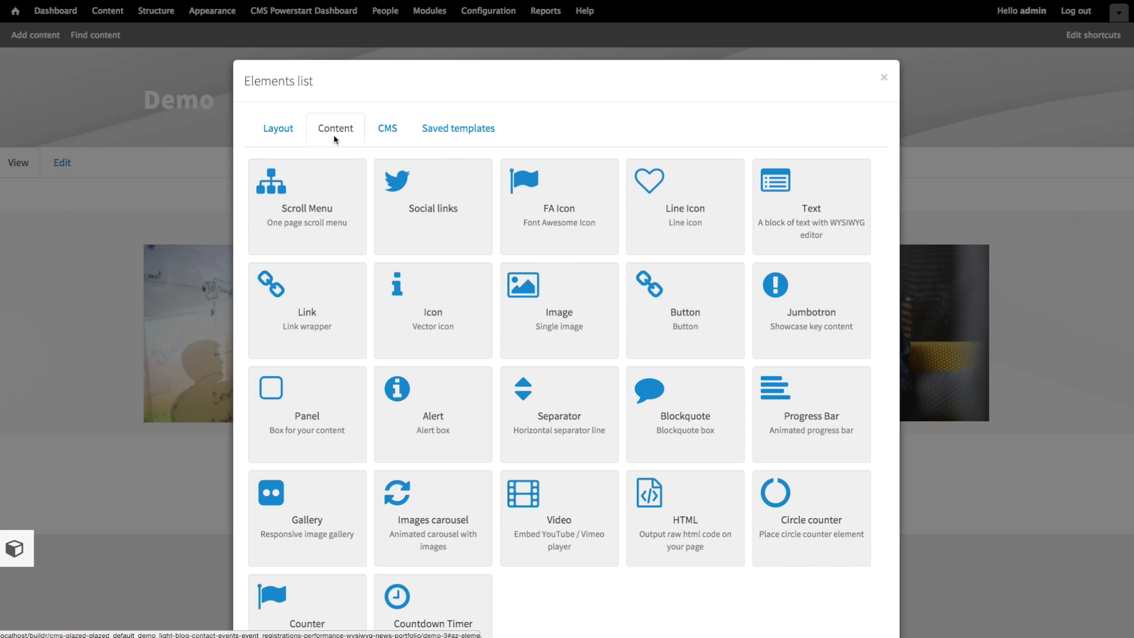
left_click(808, 212)
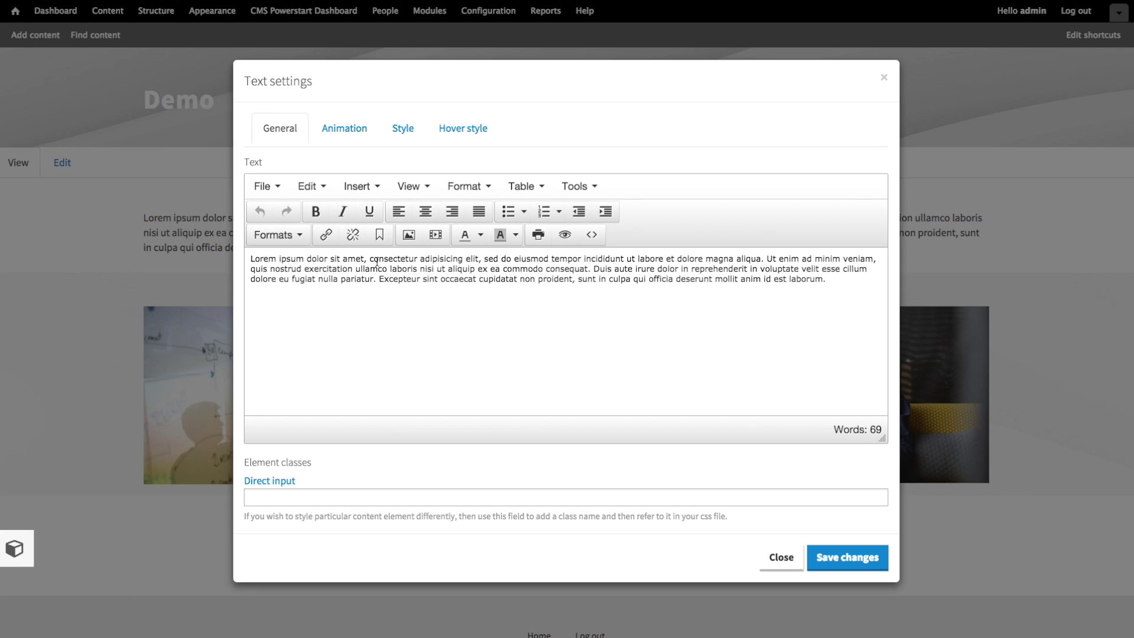
key("ctrl+a")
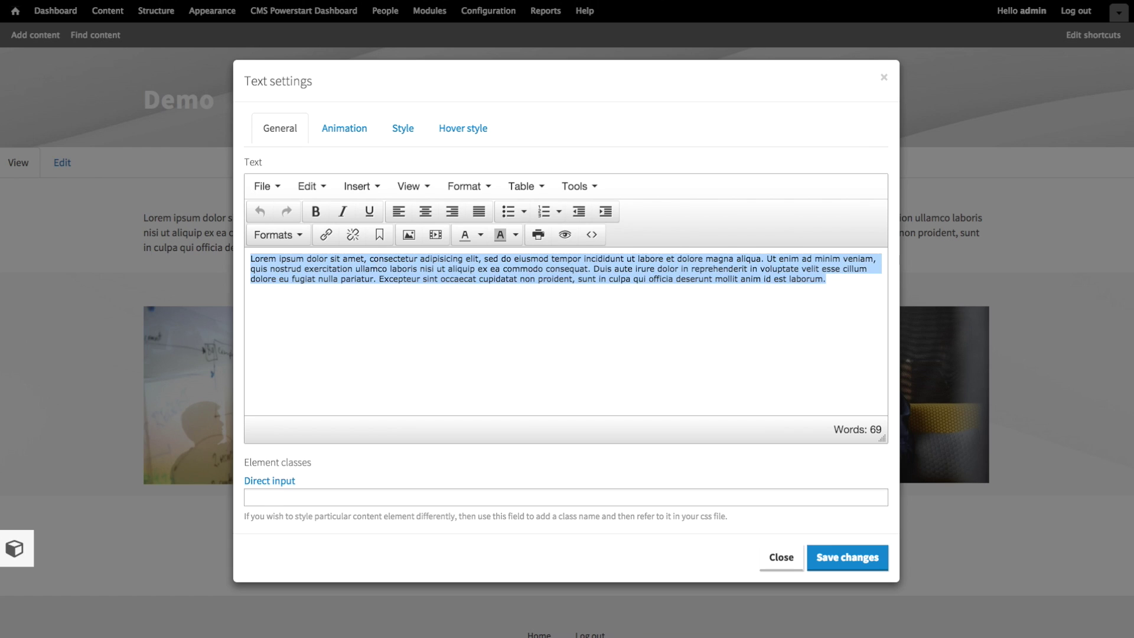
key("BackSpace")
type("Services")
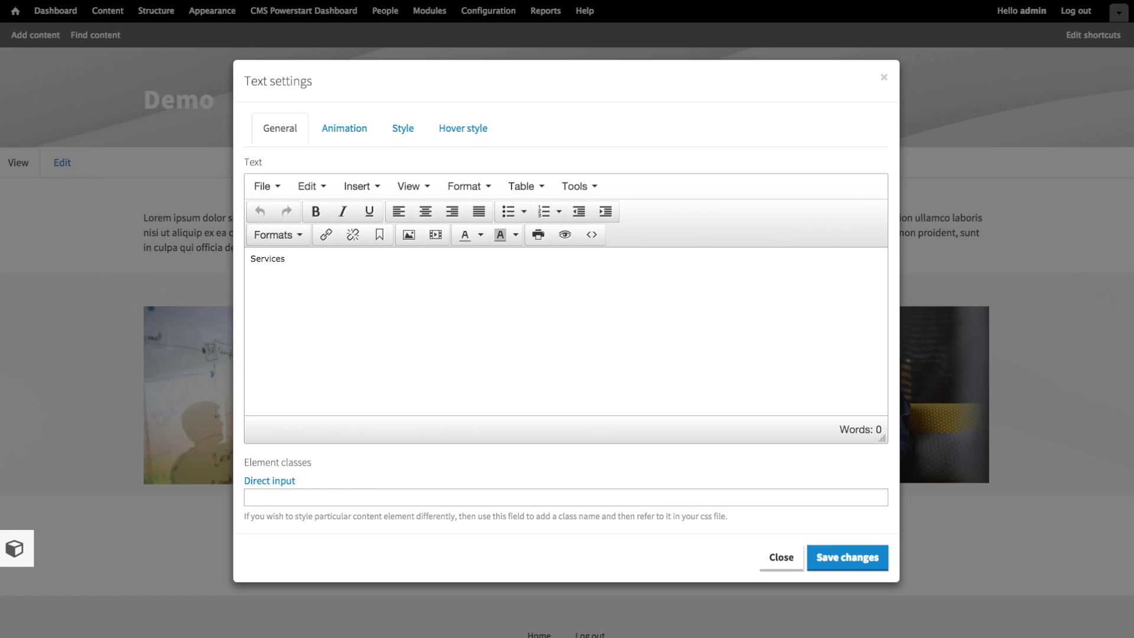
Format 'Services' as Header 2 and save the text element
left_click_drag(286, 260, 251, 258)
left_click(274, 236)
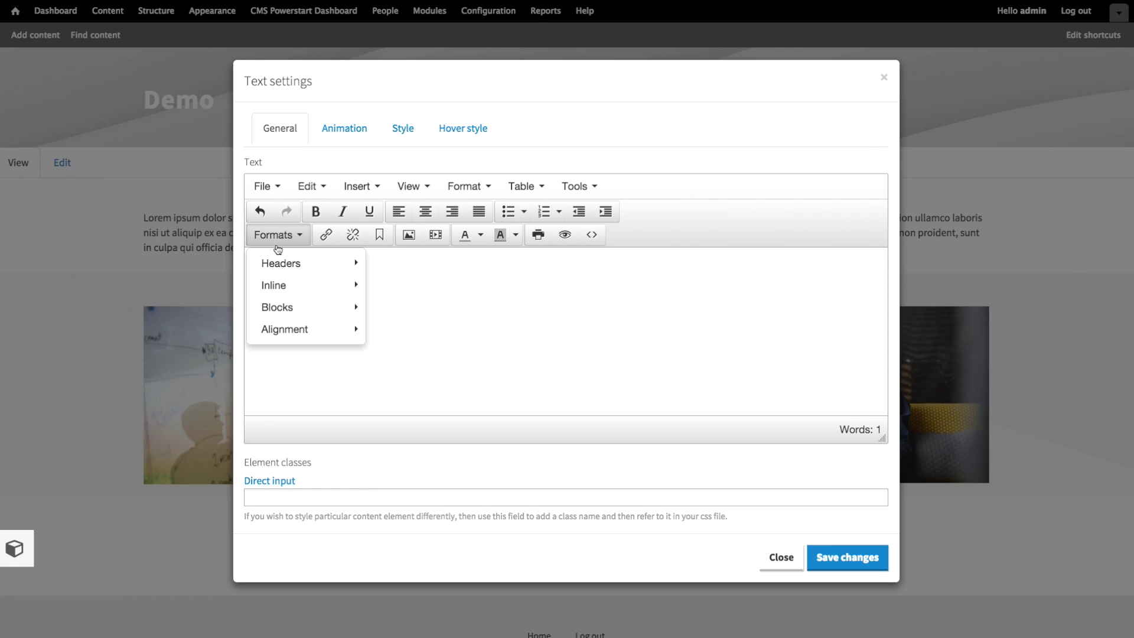
mouse_move(281, 263)
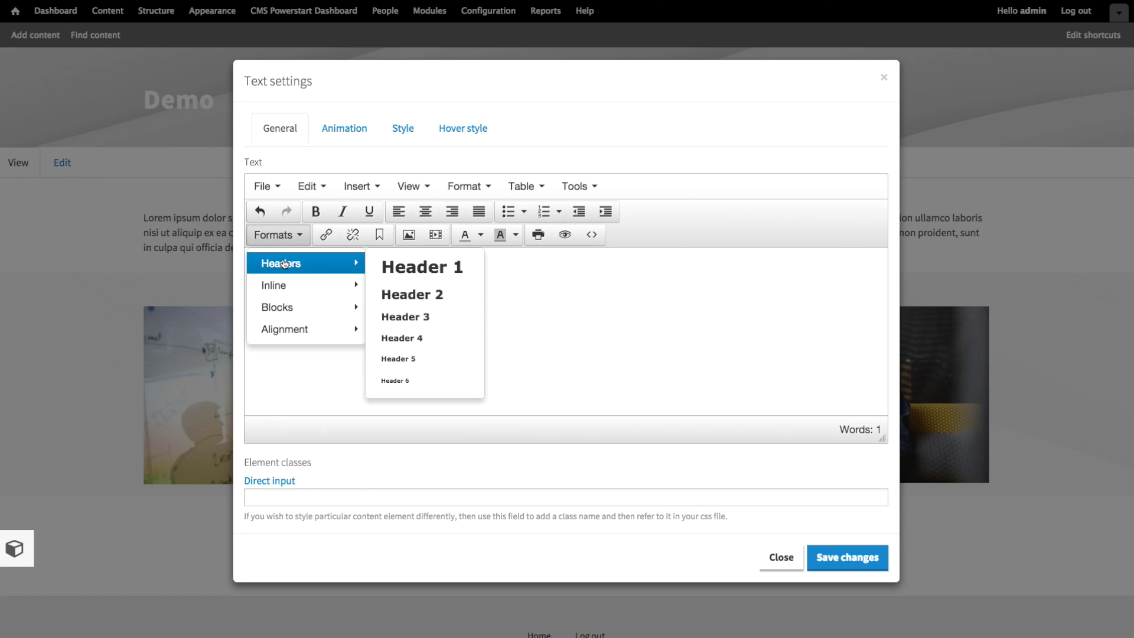
left_click(451, 296)
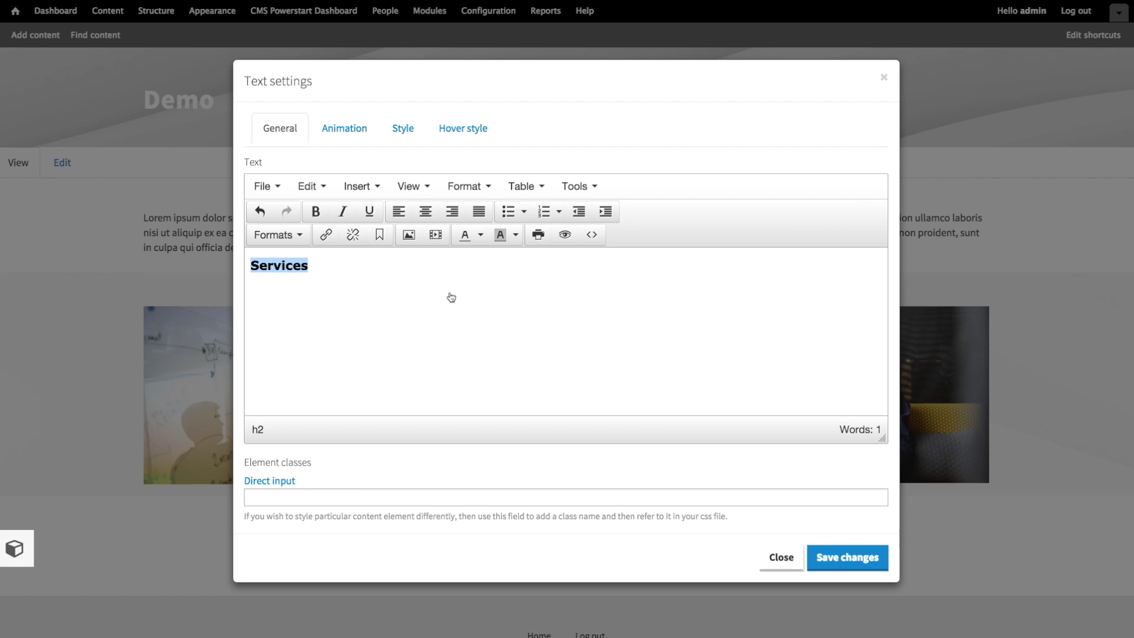
left_click(451, 297)
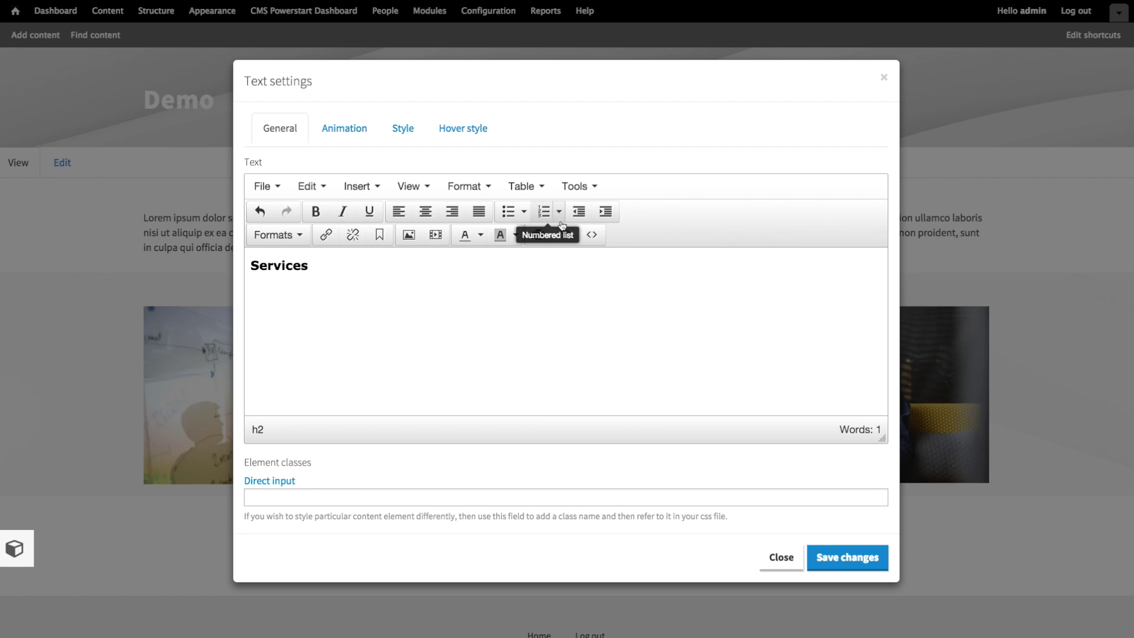
left_click(850, 559)
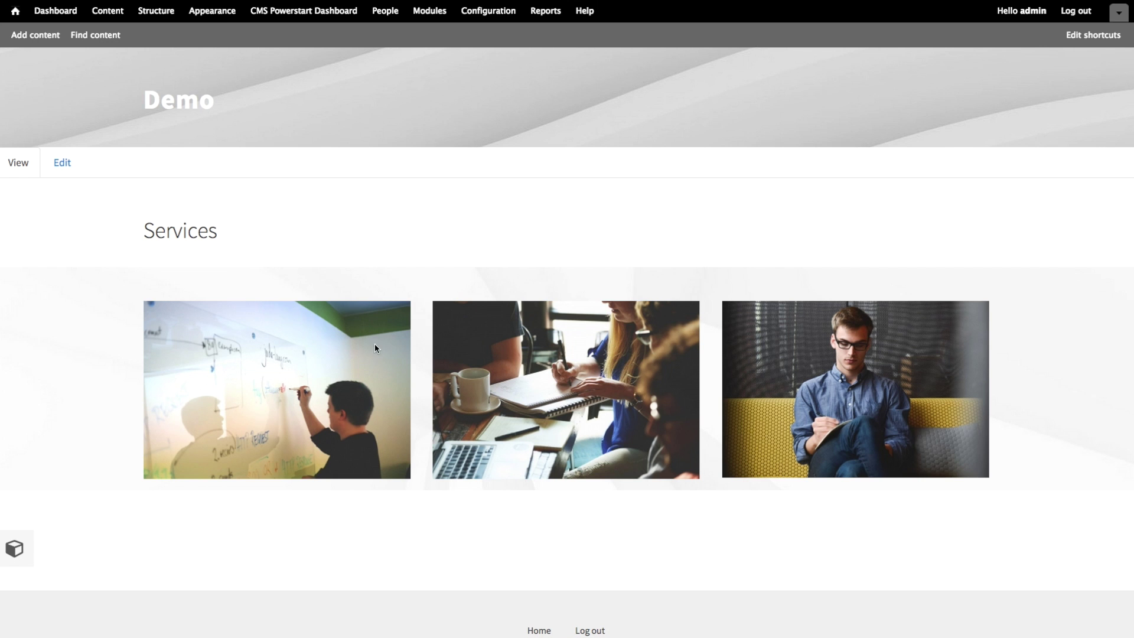
mouse_move(293, 372)
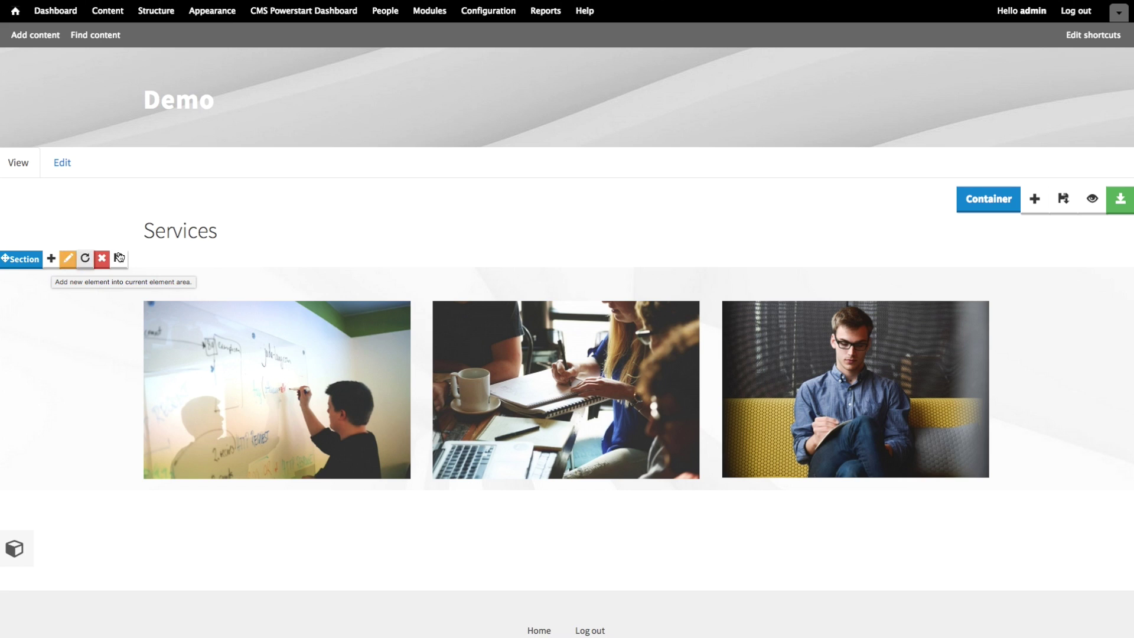
Clone the Services heading, drag the copy into the photo section, and edit the copy
mouse_move(292, 239)
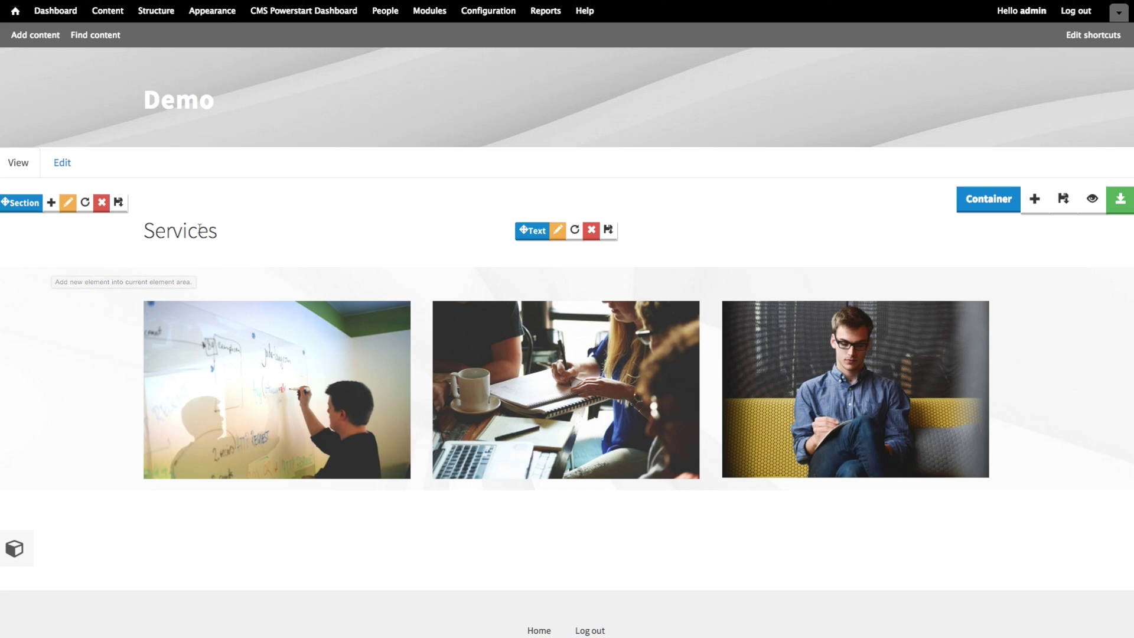
left_click(577, 237)
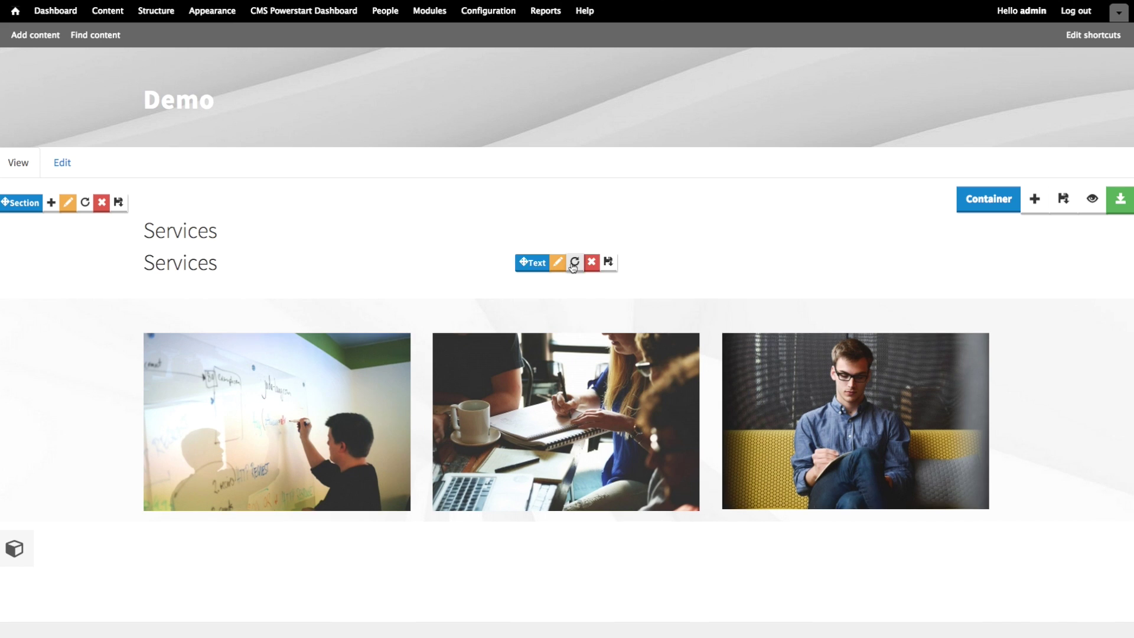
left_click(529, 264)
left_click_drag(530, 264, 532, 311)
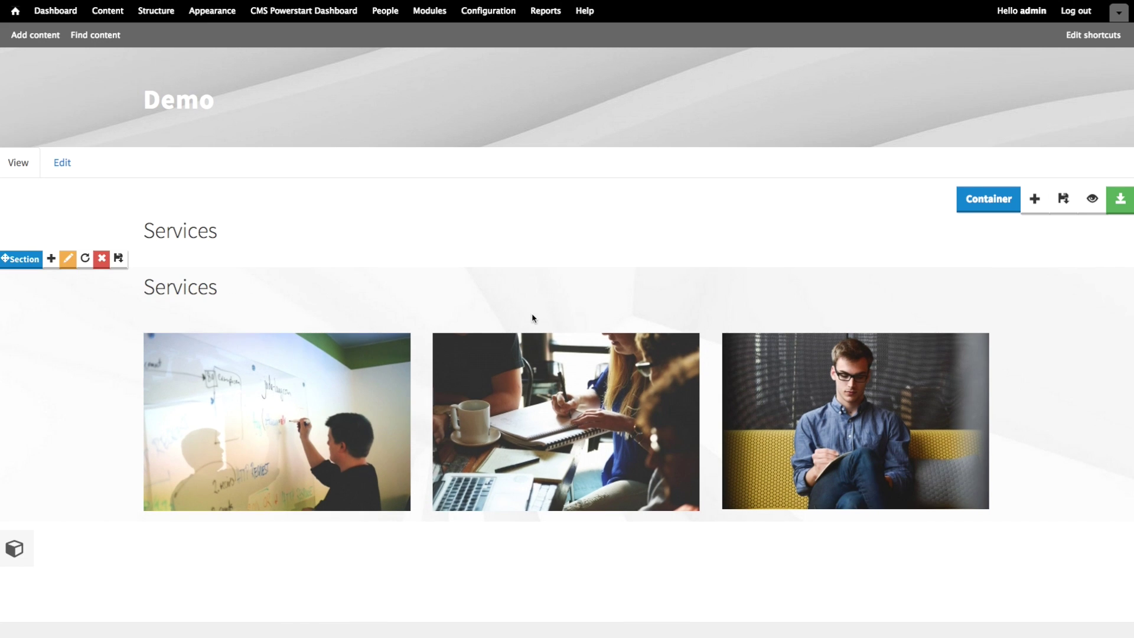
mouse_move(560, 297)
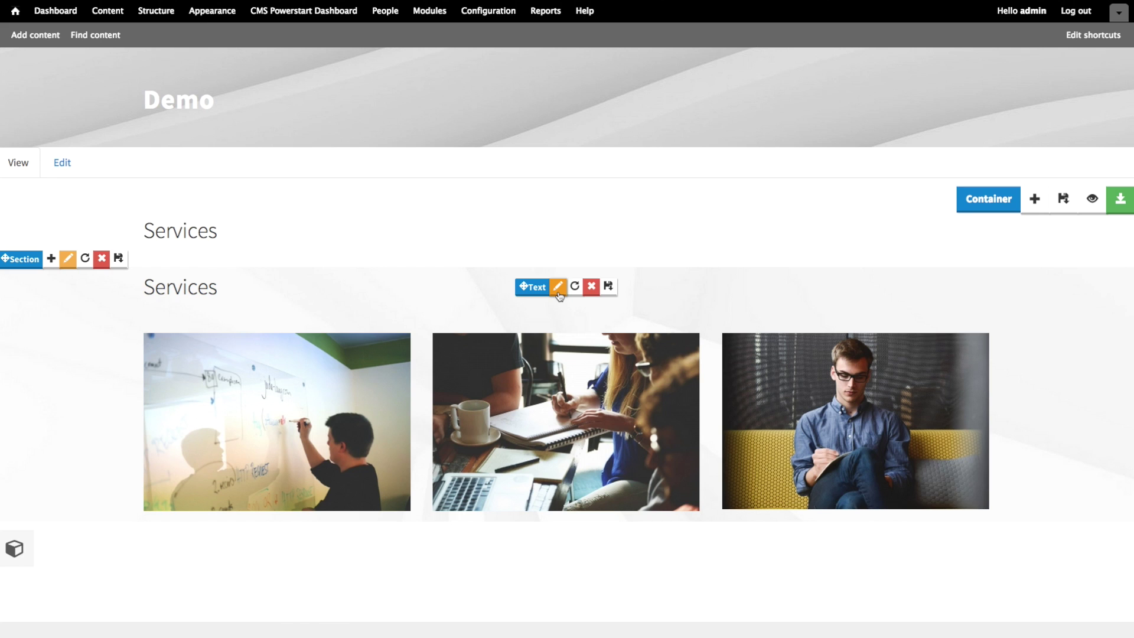
left_click(559, 293)
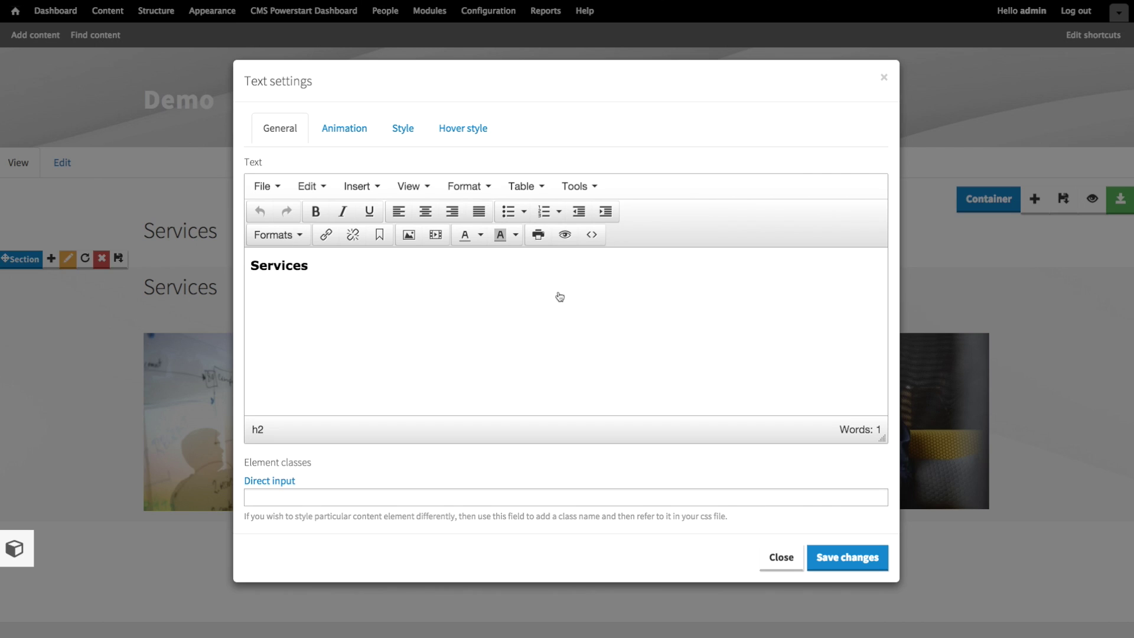
Make the copied heading Header 3 reading 'We provide services from ABC to XYZ in Your Area!'
double_click(306, 265)
left_click(275, 235)
mouse_move(295, 262)
left_click(407, 317)
type("We provide serv")
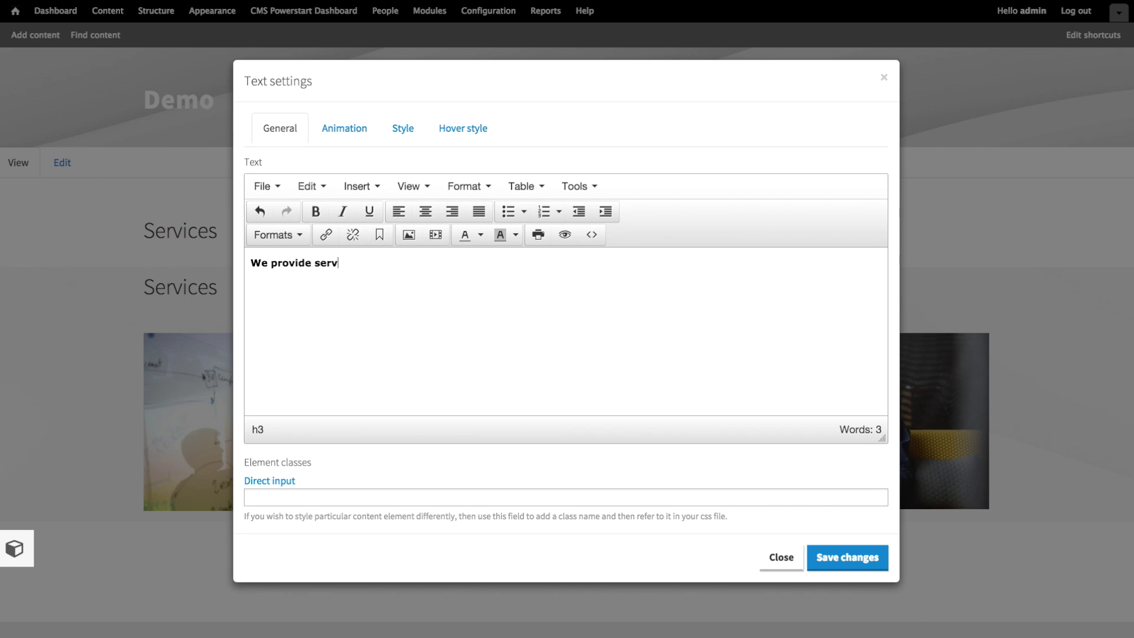
type("ices from ABC to XYZ in Your Area!")
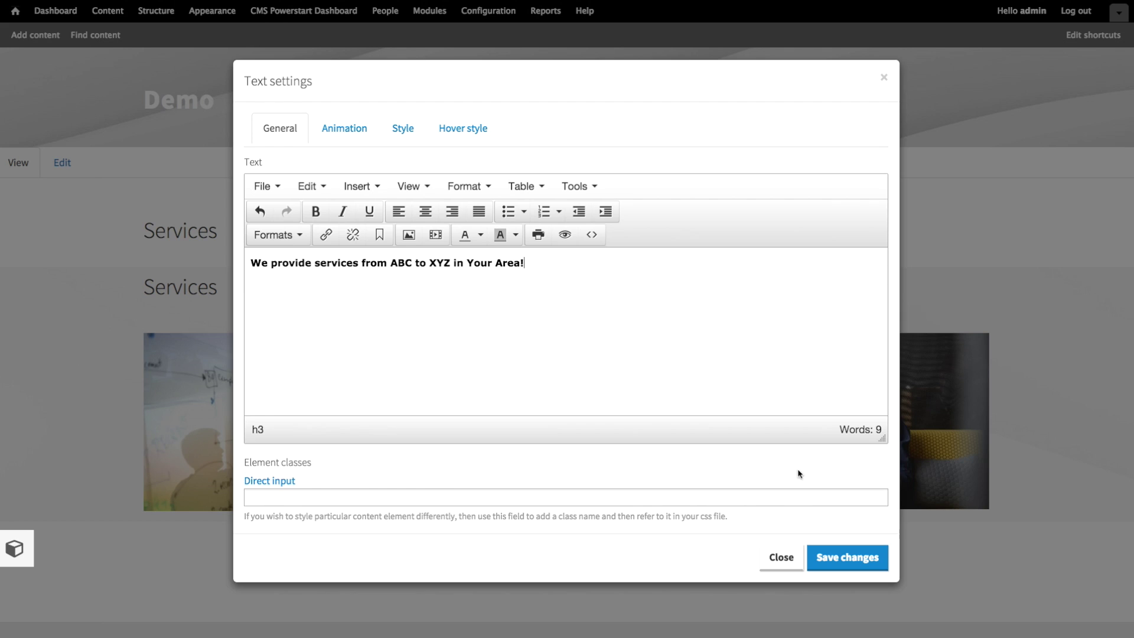
left_click(848, 557)
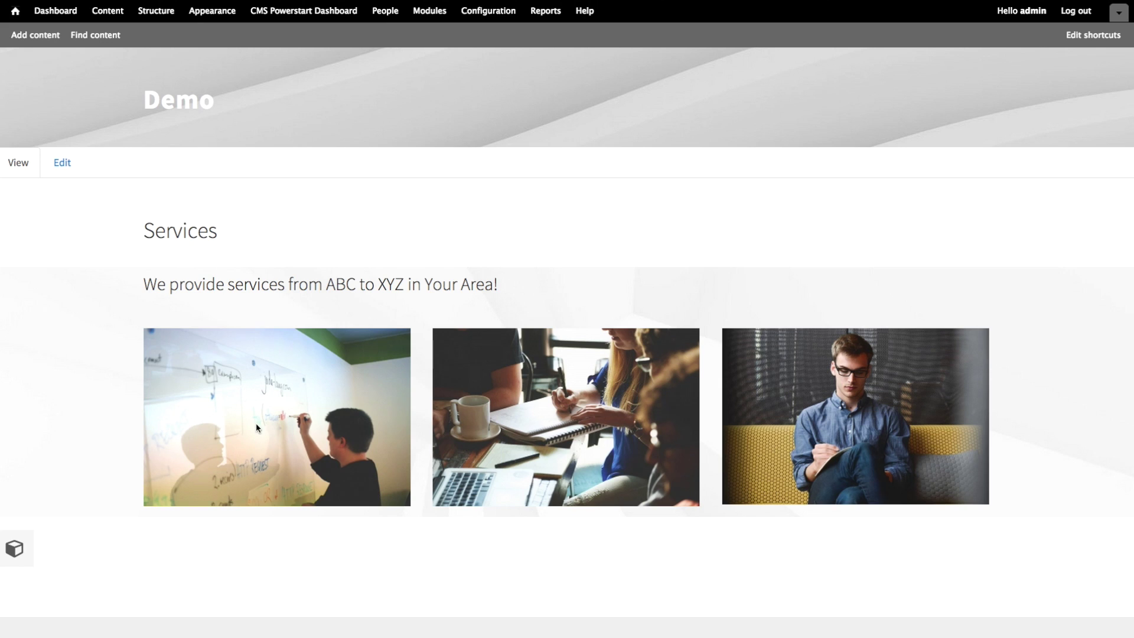
left_click(222, 323)
Add a Text block in the first column headed 'Brainstorming Sessions' as Header 3
left_click(335, 128)
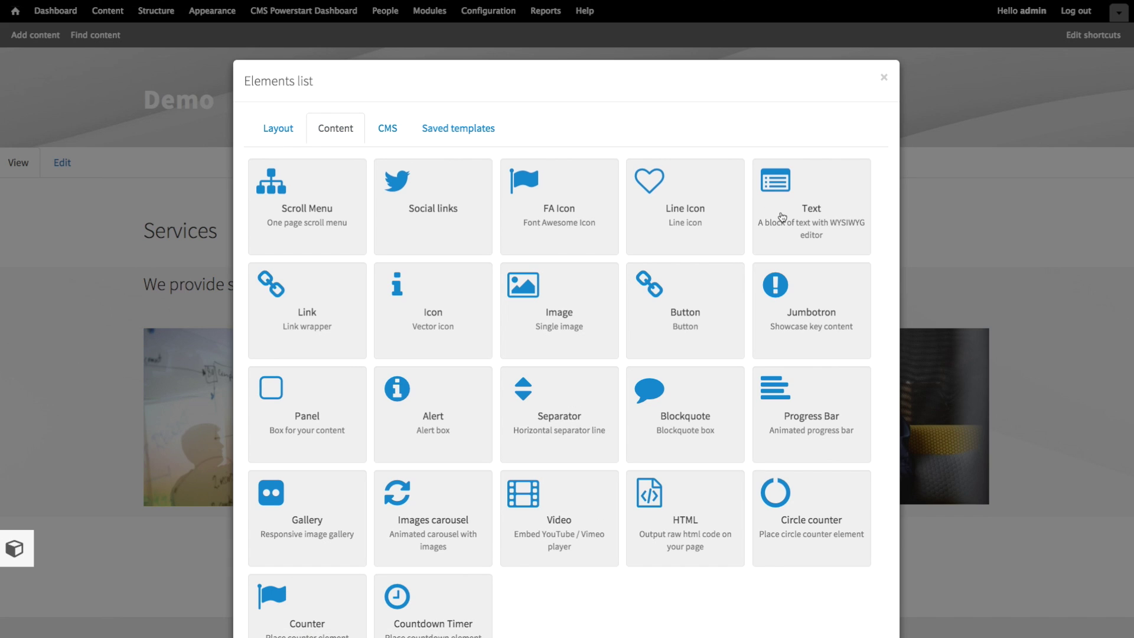
left_click(781, 217)
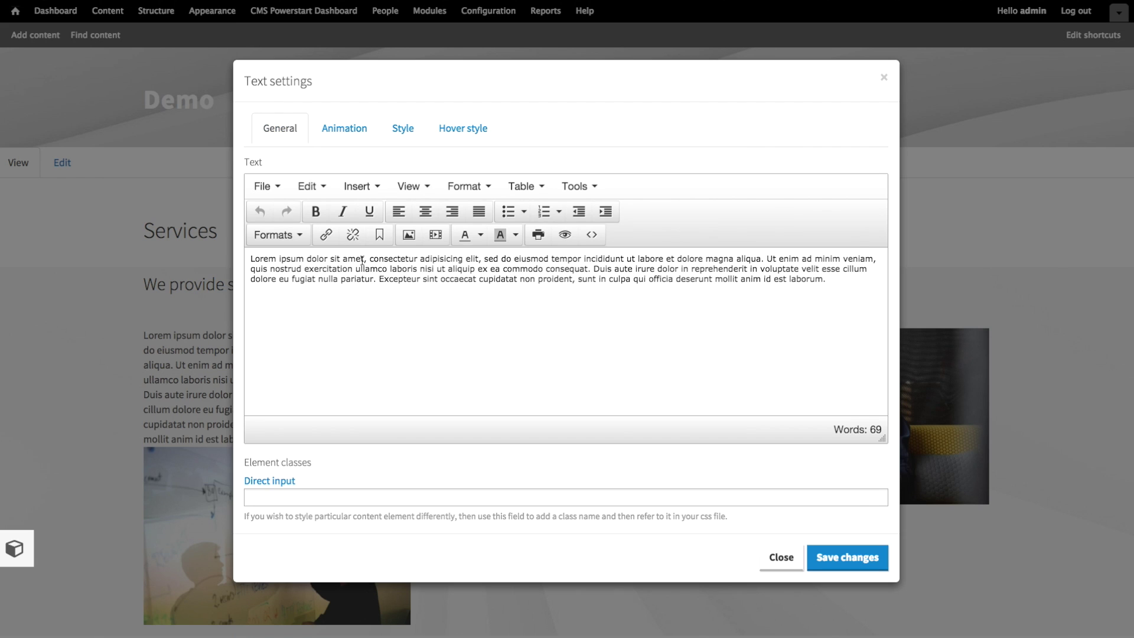
left_click(251, 259)
key("Return")
key("Up")
type("Brainstor")
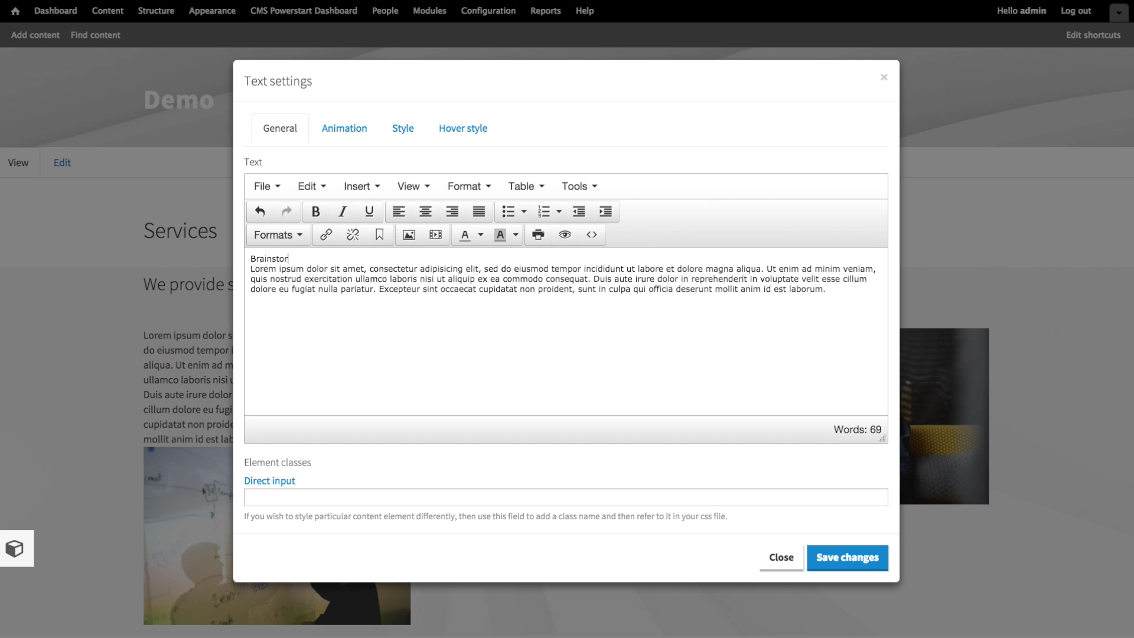
type("ming Sessions")
left_click(286, 259)
triple_click(286, 259)
left_click(274, 234)
mouse_move(282, 263)
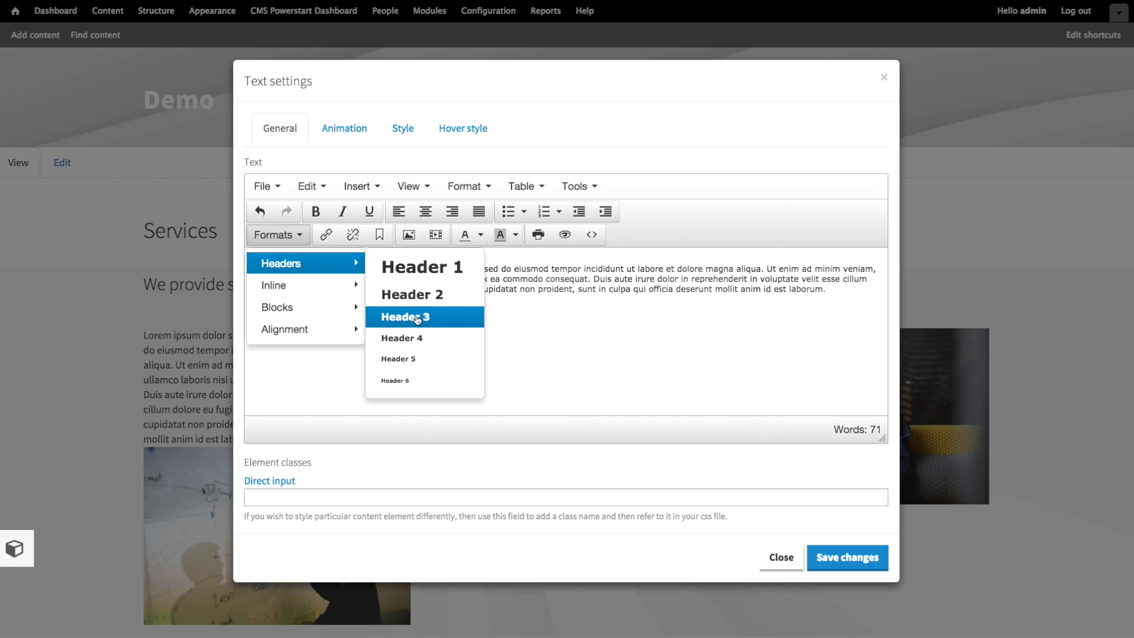
left_click(417, 318)
left_click(833, 556)
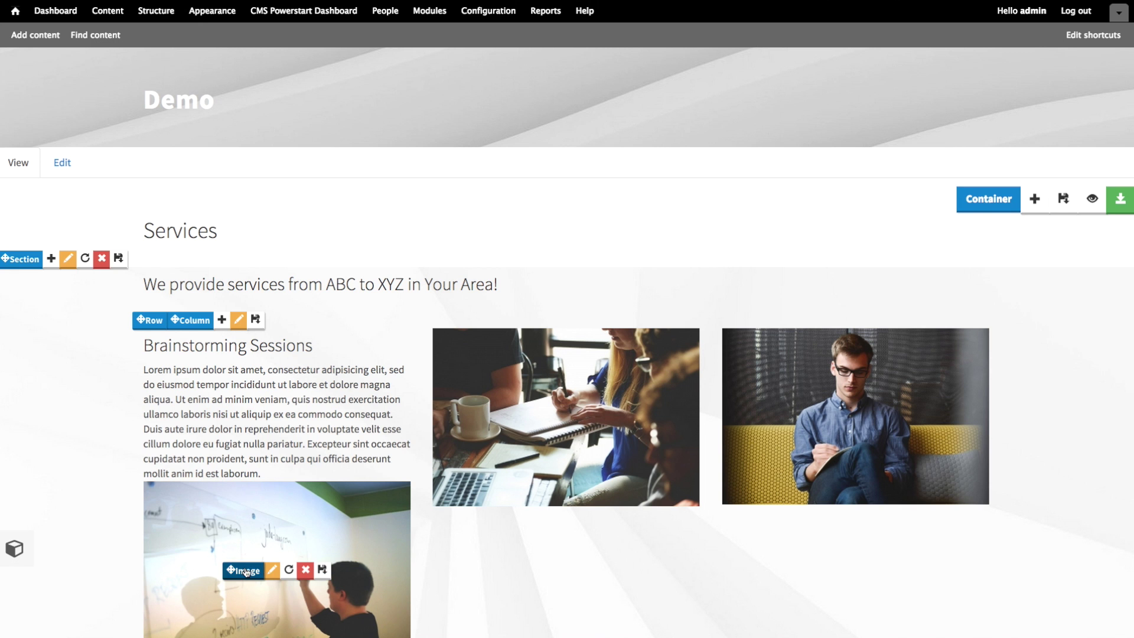
Move the image above the text and copy the text block under the other two images
left_click_drag(246, 571, 247, 413)
scroll(267, 457, "down", 1)
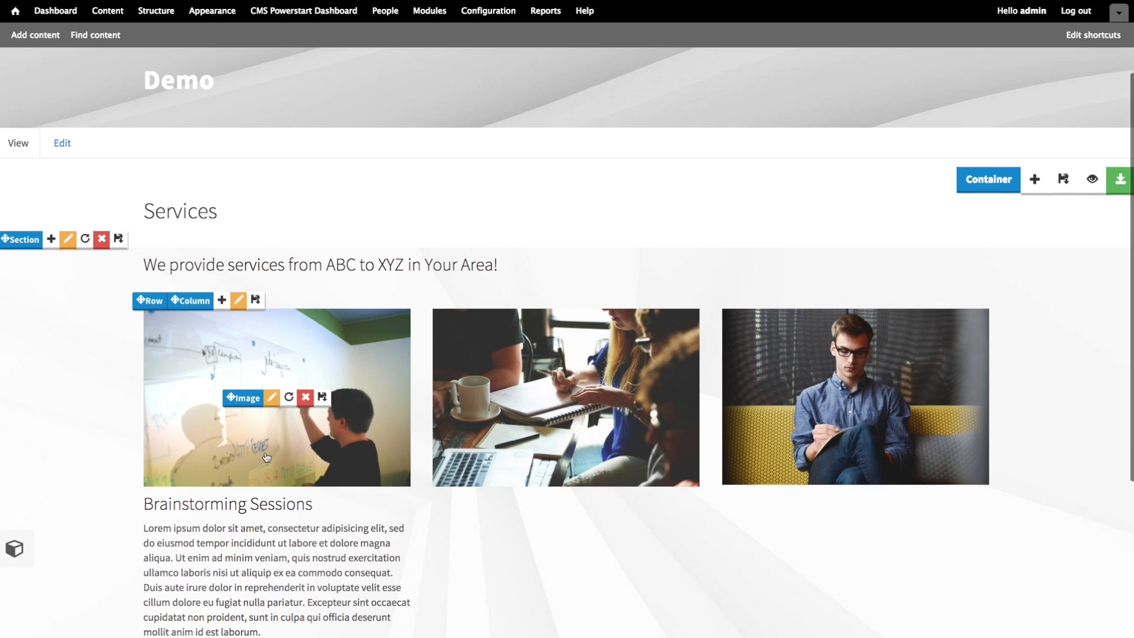
scroll(267, 457, "down", 1)
left_click_drag(242, 539, 839, 553)
left_click(575, 542)
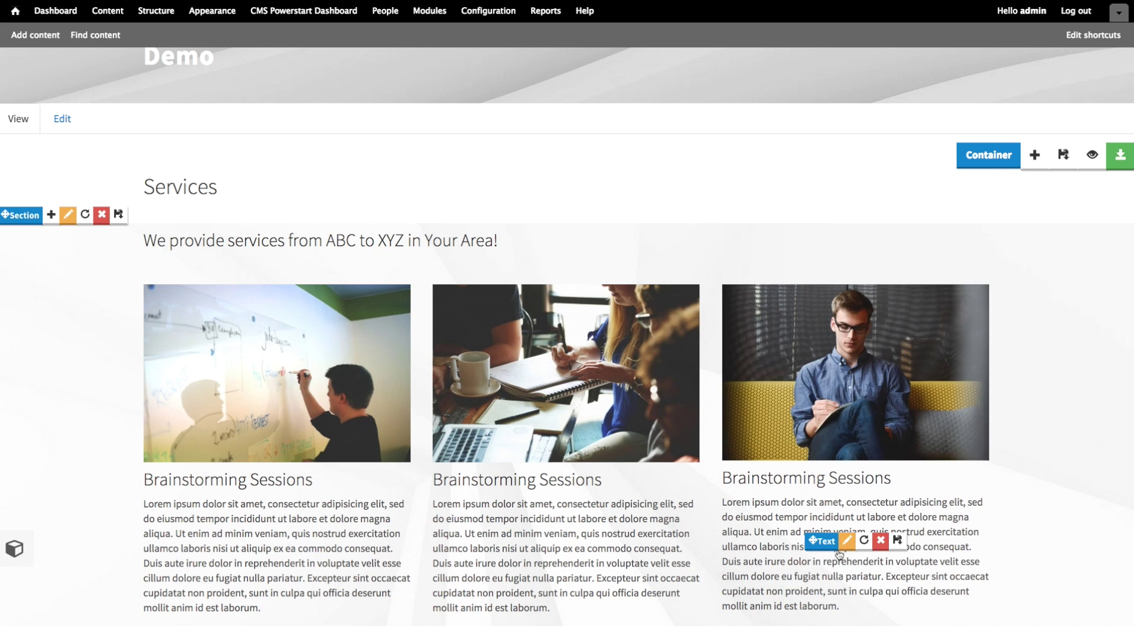
Change the second column's heading to 'Project Planning'
left_click(553, 541)
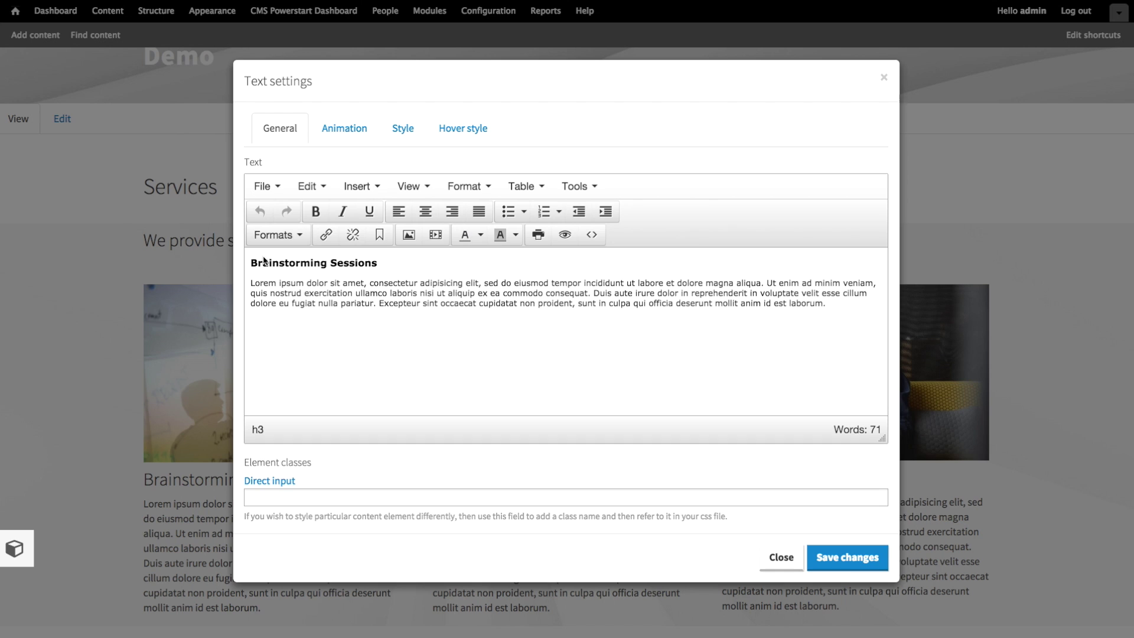
left_click_drag(250, 262, 377, 262)
type("Project")
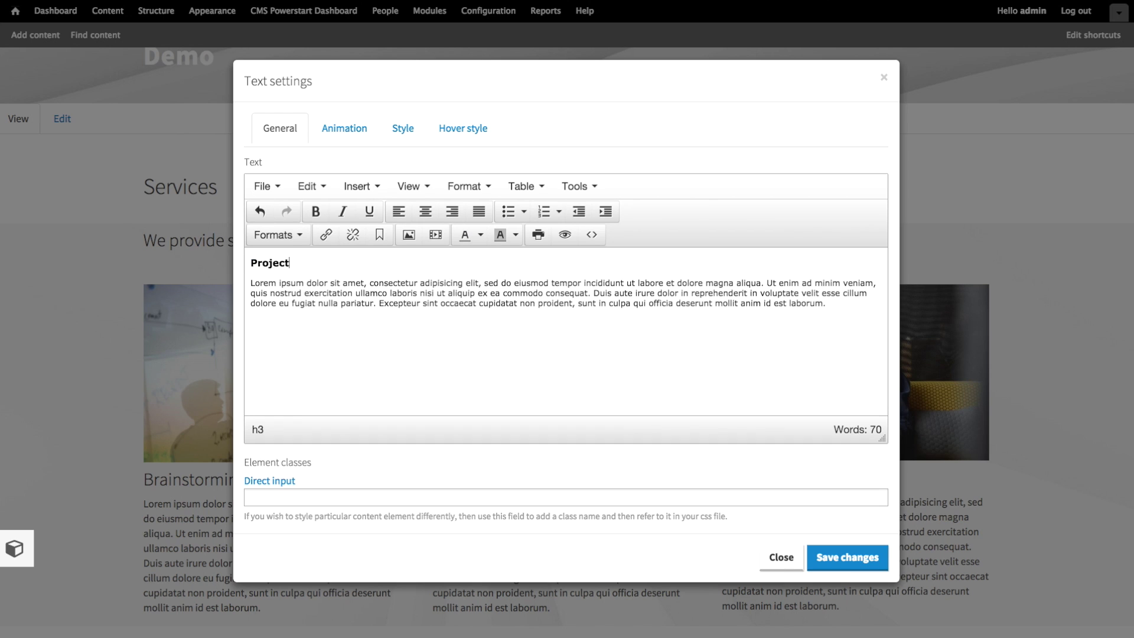
type(" Planning")
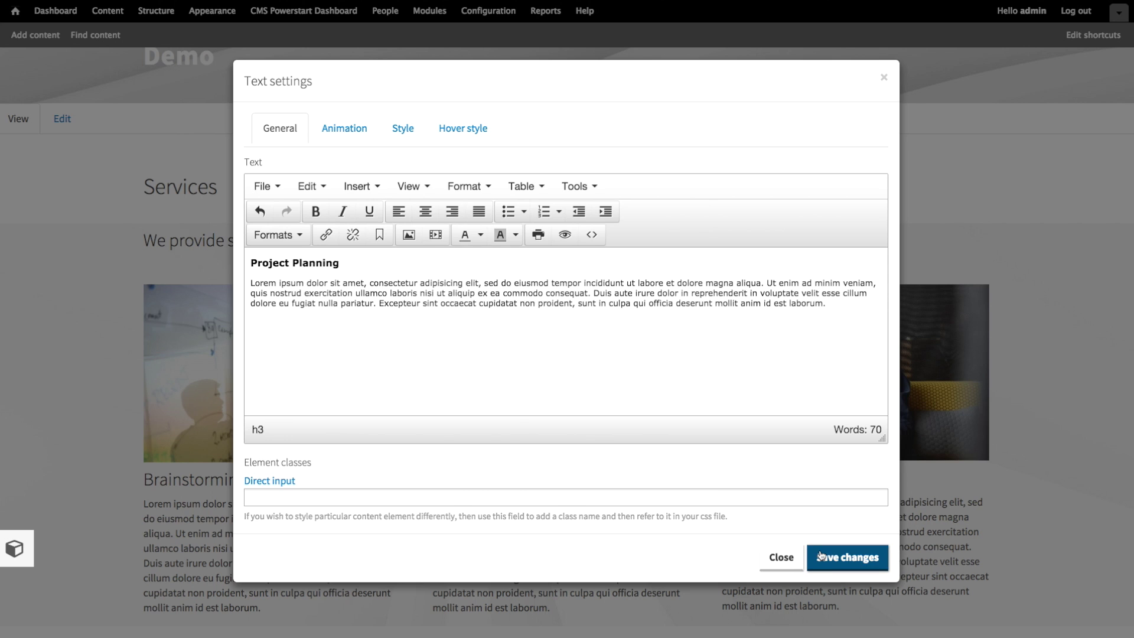
left_click(821, 555)
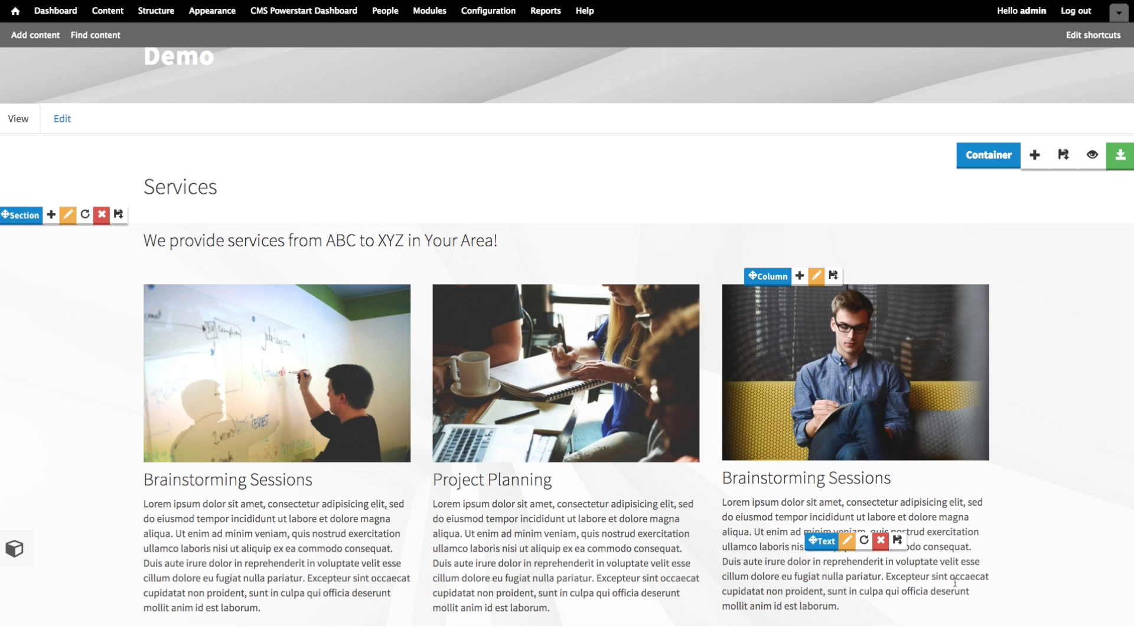
Change the third column's heading to 'Proofreading'
left_click(848, 542)
left_click_drag(250, 262, 376, 263)
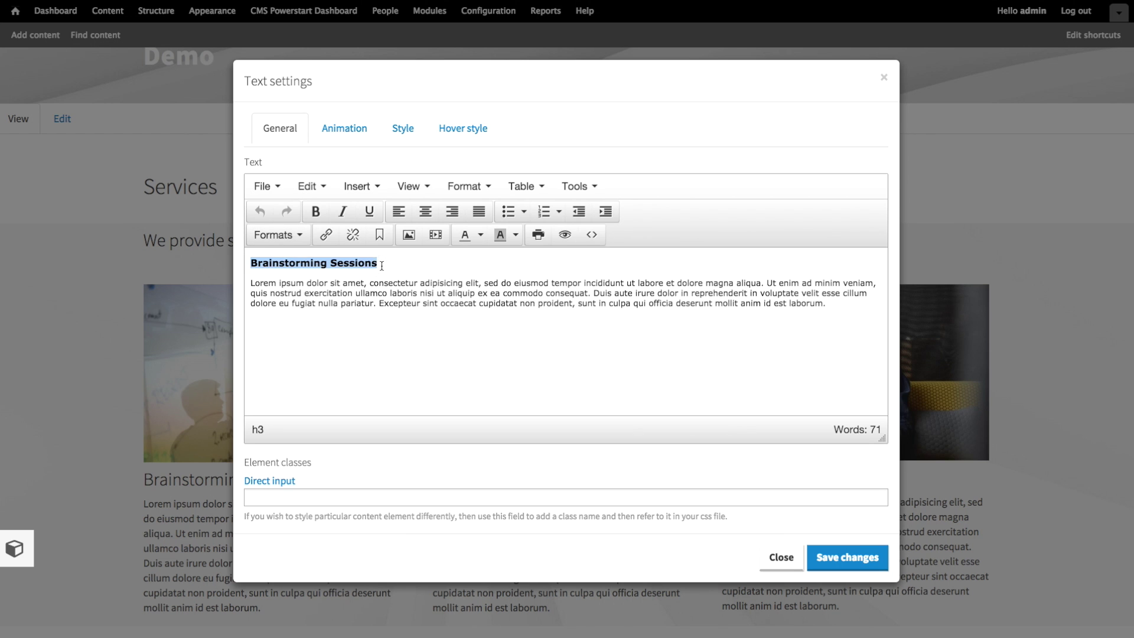
type("Proofreading")
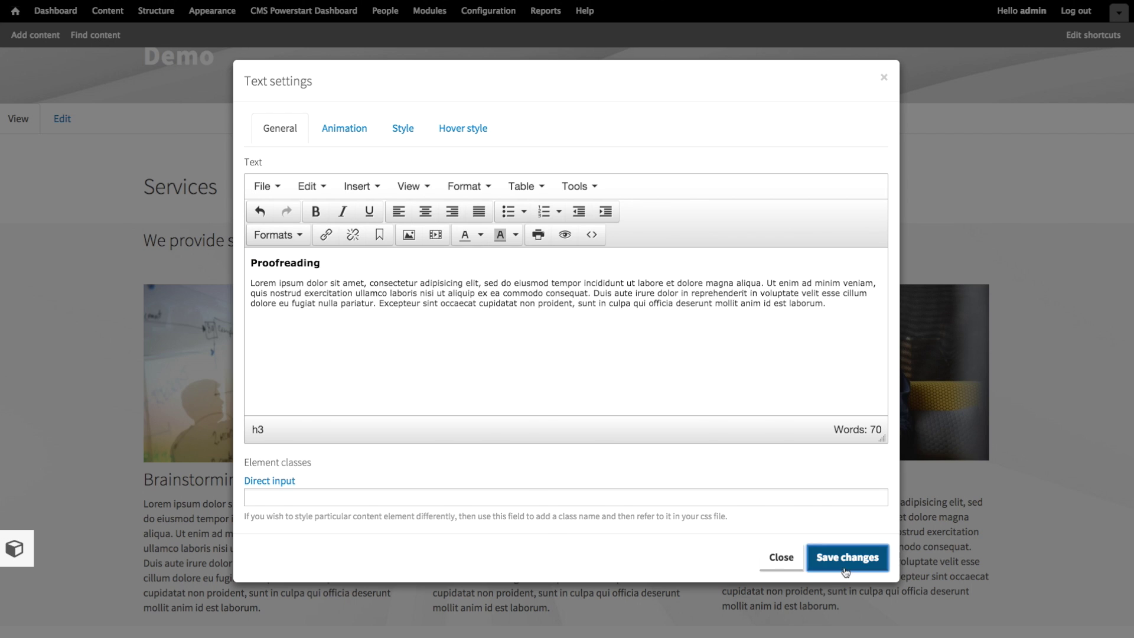
left_click(846, 558)
scroll(846, 571, "down", 3)
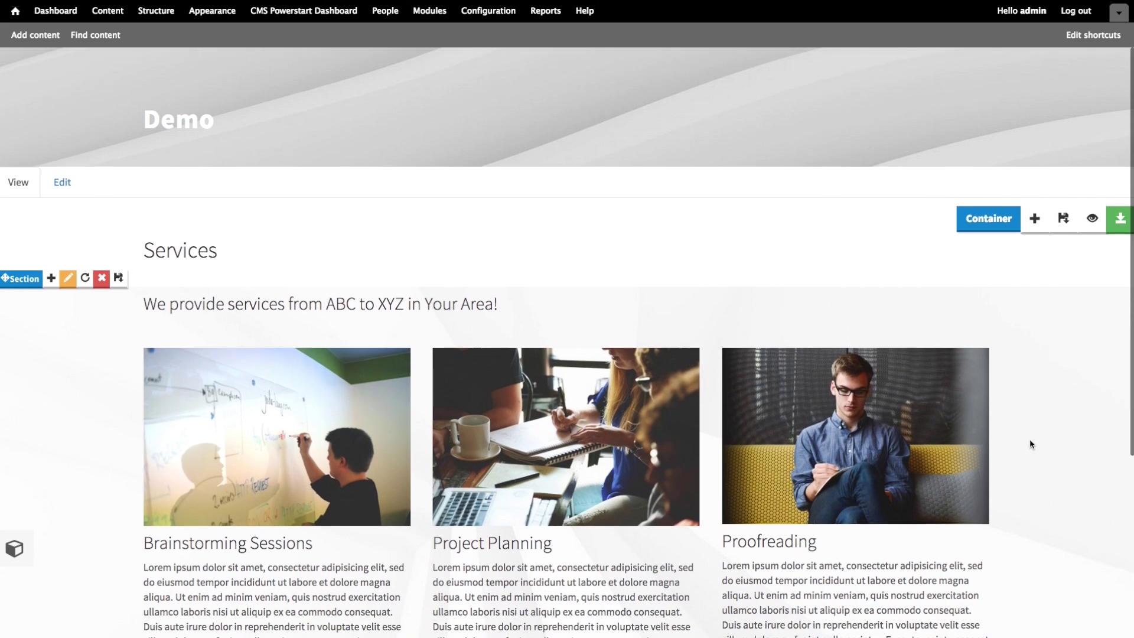
scroll(1029, 440, "down", 2)
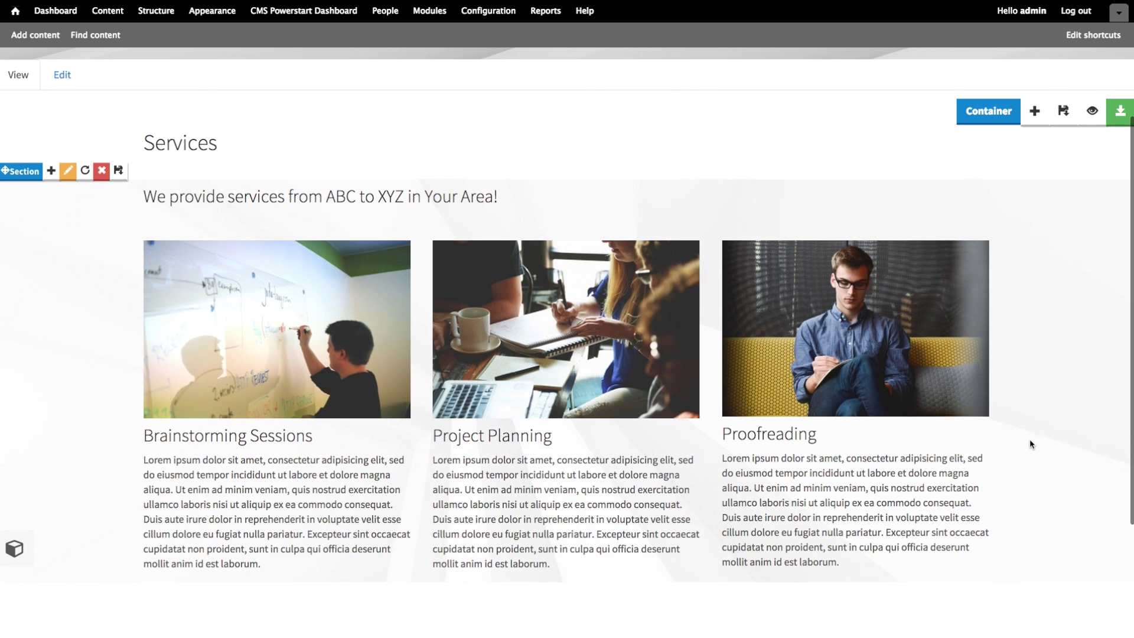
scroll(1029, 438, "down", 2)
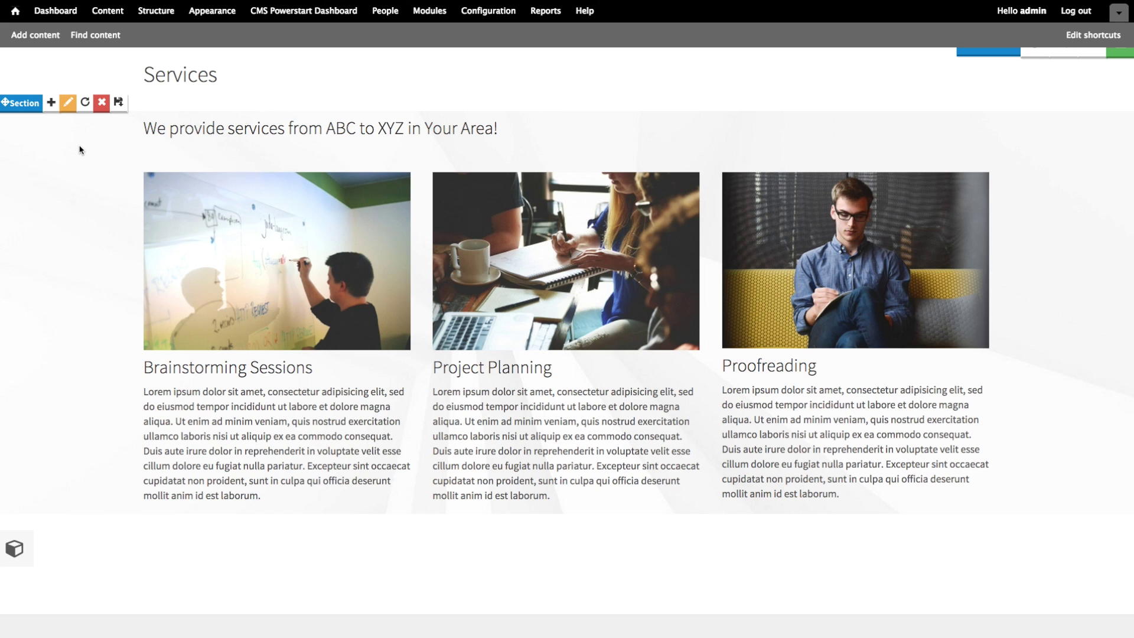
Set the section's Style padding to 50 top and 100 bottom, and save
left_click(66, 104)
left_click(520, 129)
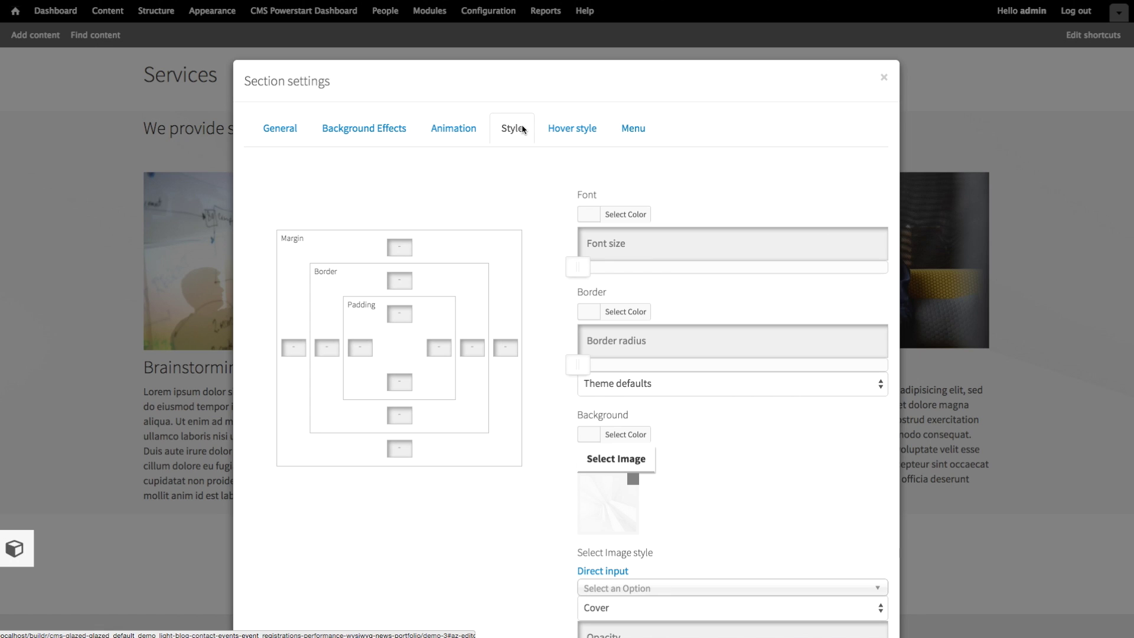
left_click(395, 315)
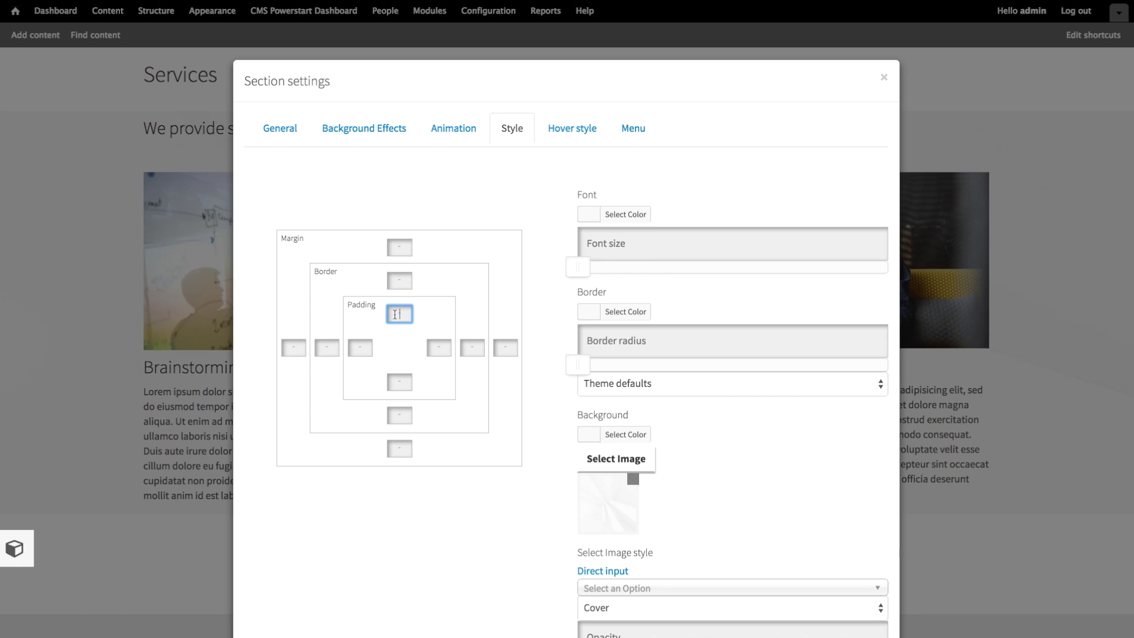
type("50")
left_click(399, 381)
type("100")
left_click(537, 517)
scroll(538, 517, "down", 3)
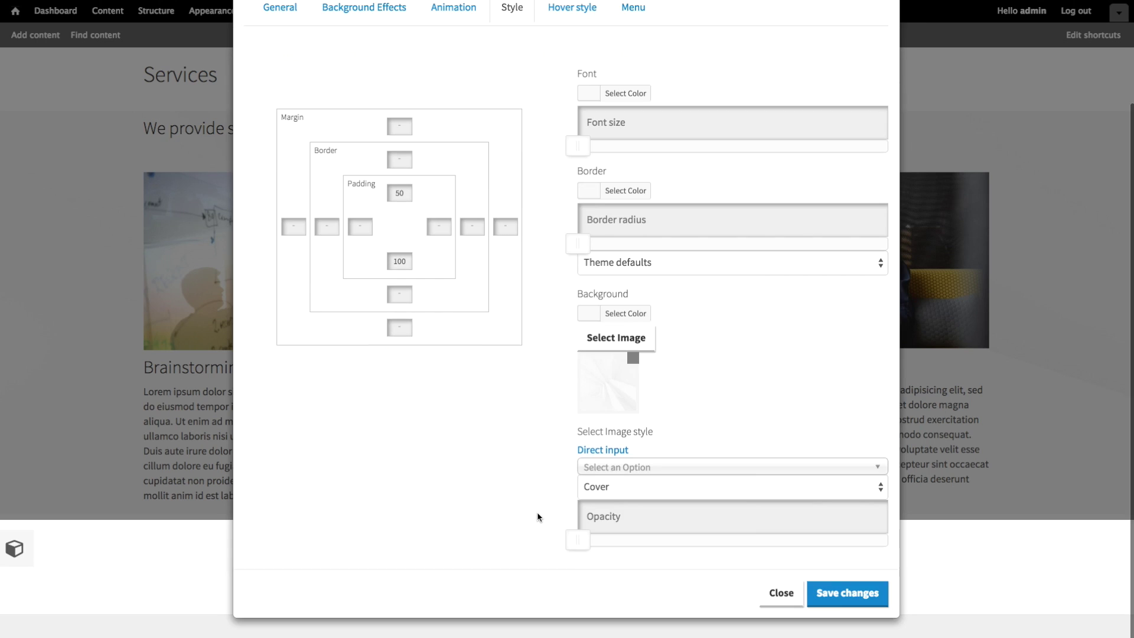
left_click(841, 591)
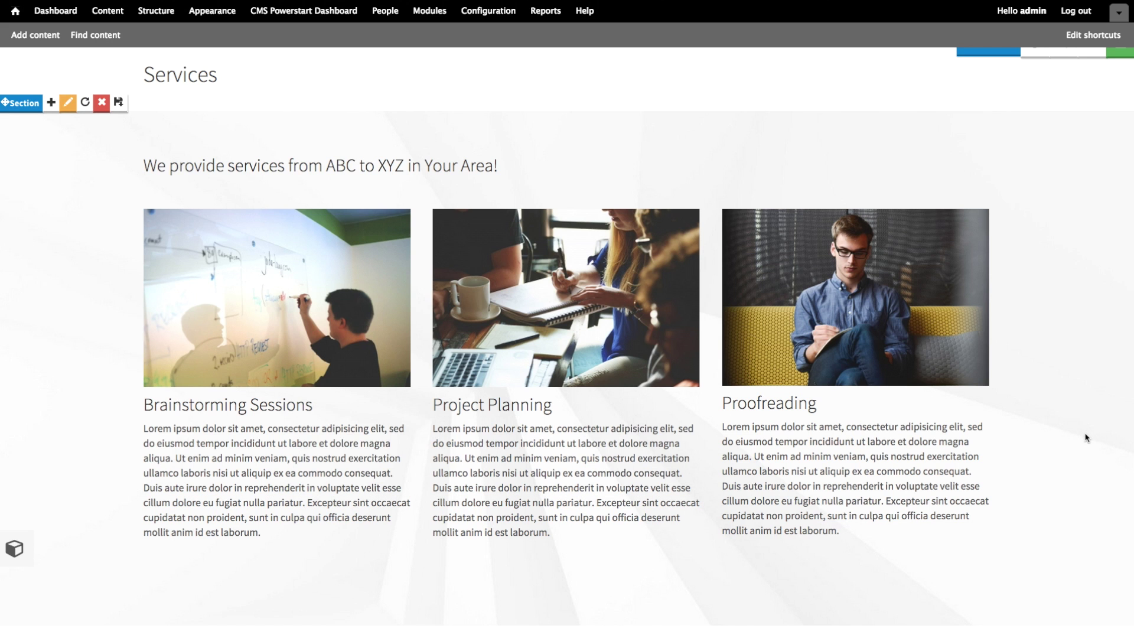
Save the Demo page layout with the Container toolbar's green save button
scroll(1085, 437, "down", 1)
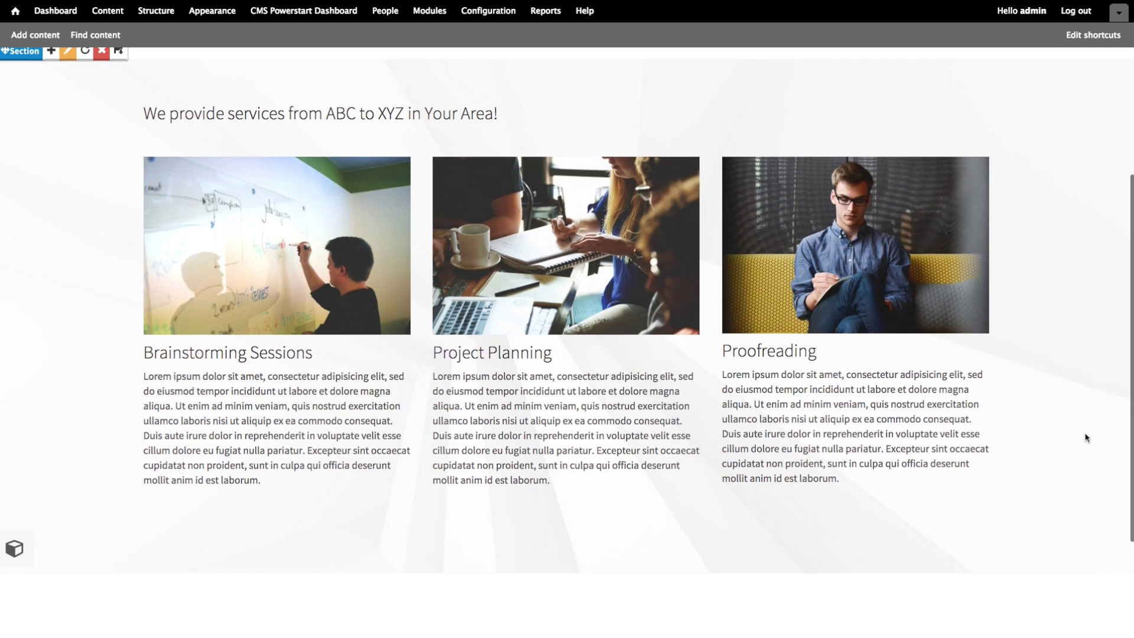
scroll(1086, 437, "up", 2)
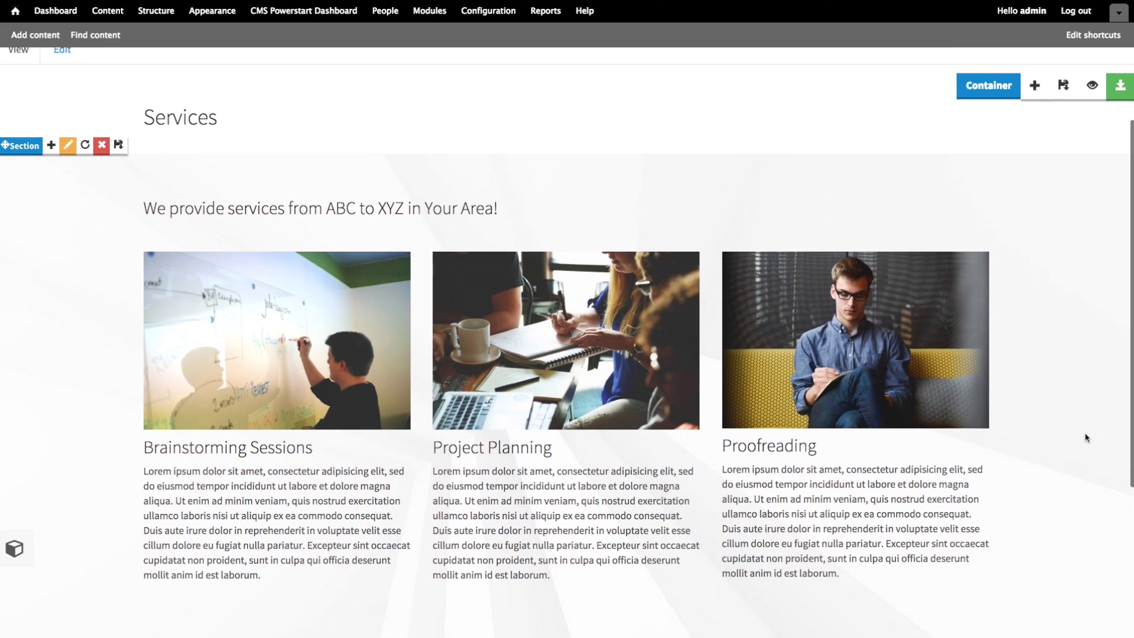
scroll(1086, 438, "up", 1)
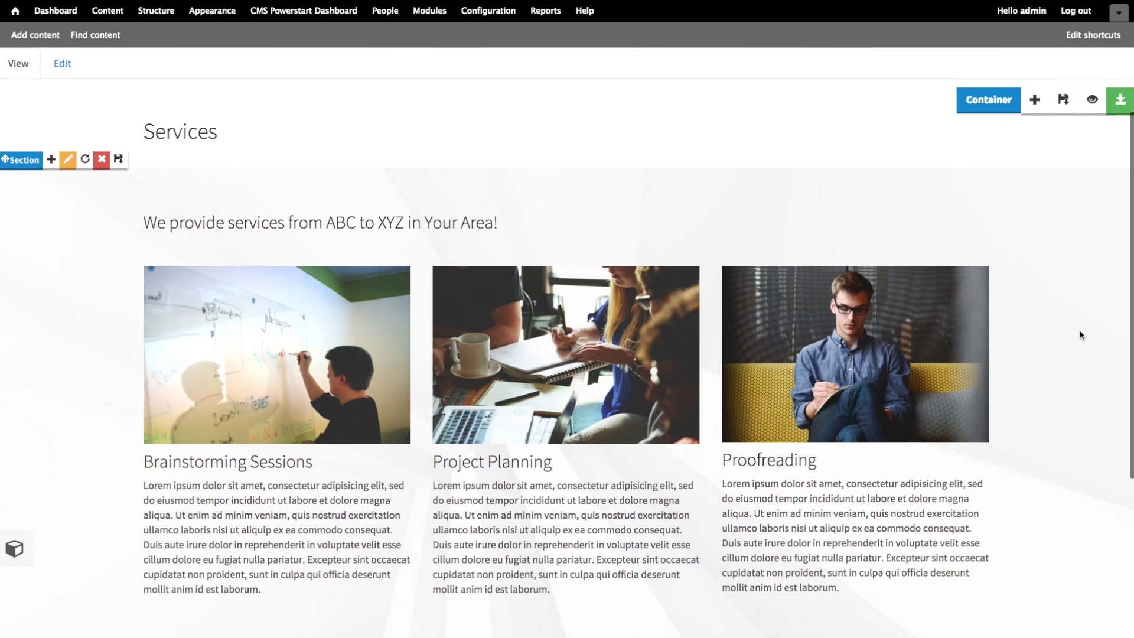
left_click(1121, 109)
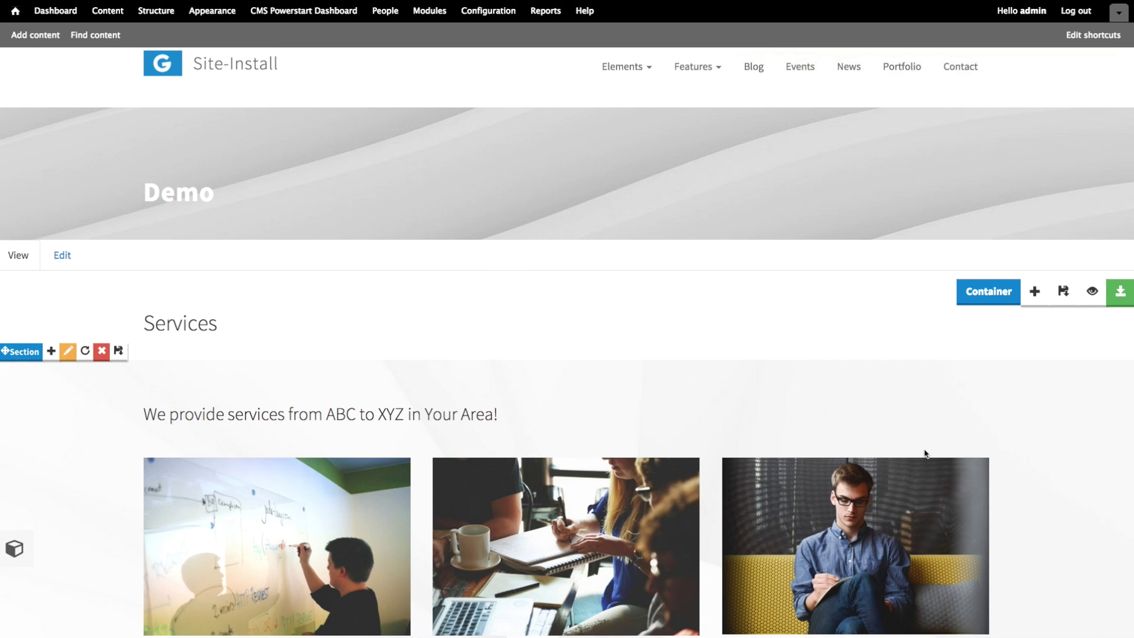
scroll(925, 453, "down", 3)
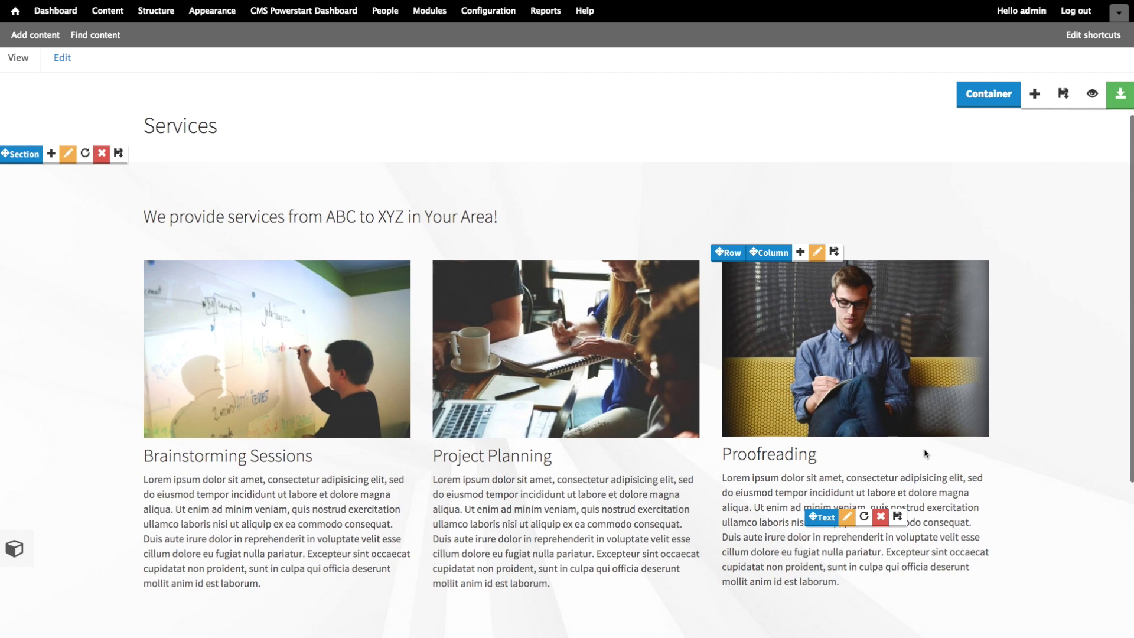
scroll(924, 453, "down", 3)
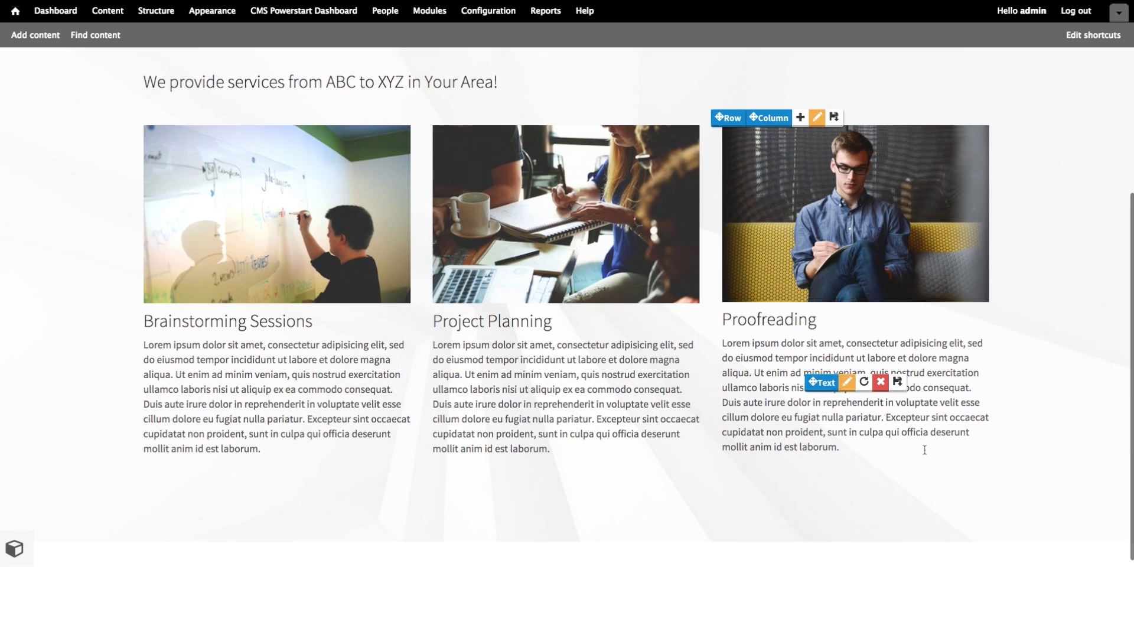
scroll(503, 548, "down", 1)
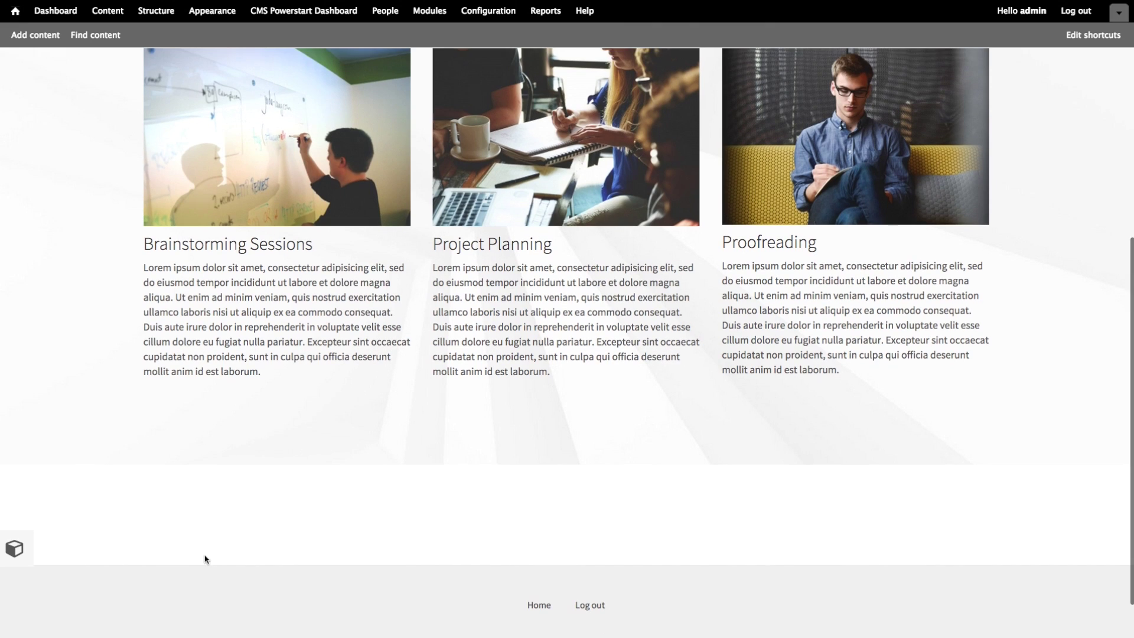
left_click(18, 548)
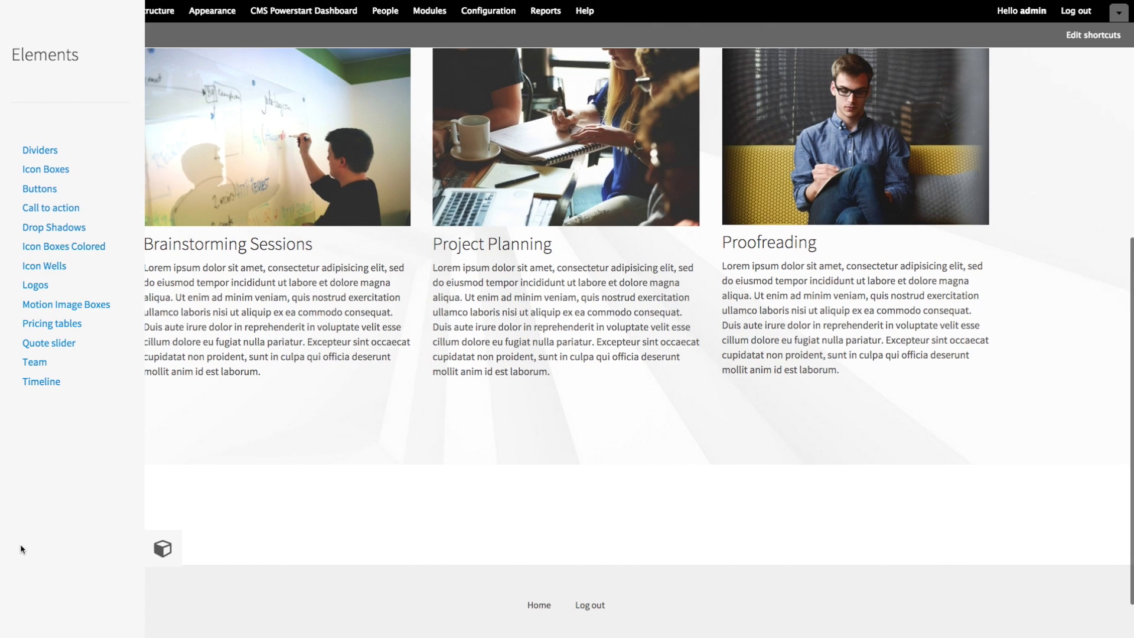
Drop the four-plan pricing table (Standard, Premium, Professional, Maximum) beneath the services section
left_click(69, 324)
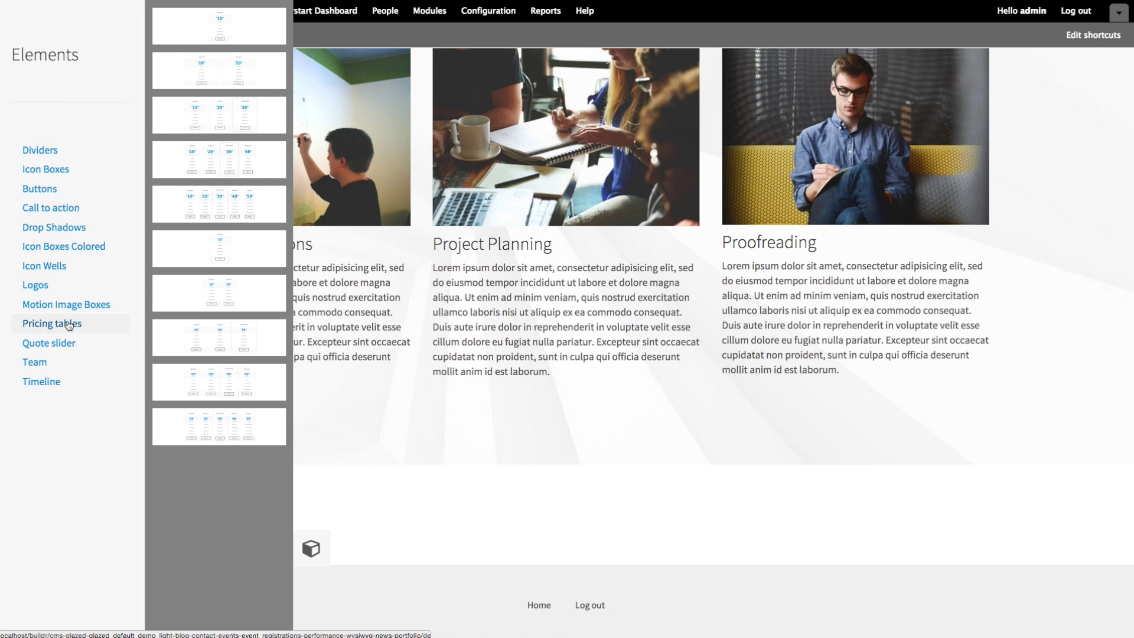
left_click_drag(213, 157, 653, 553)
scroll(652, 554, "down", 3)
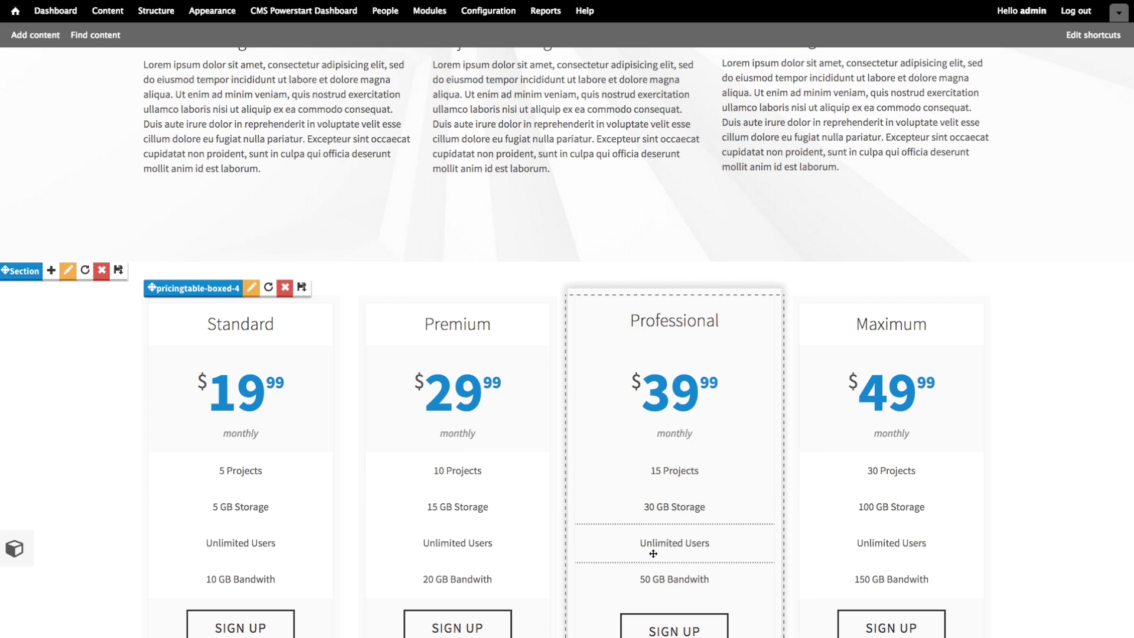
scroll(653, 554, "down", 2)
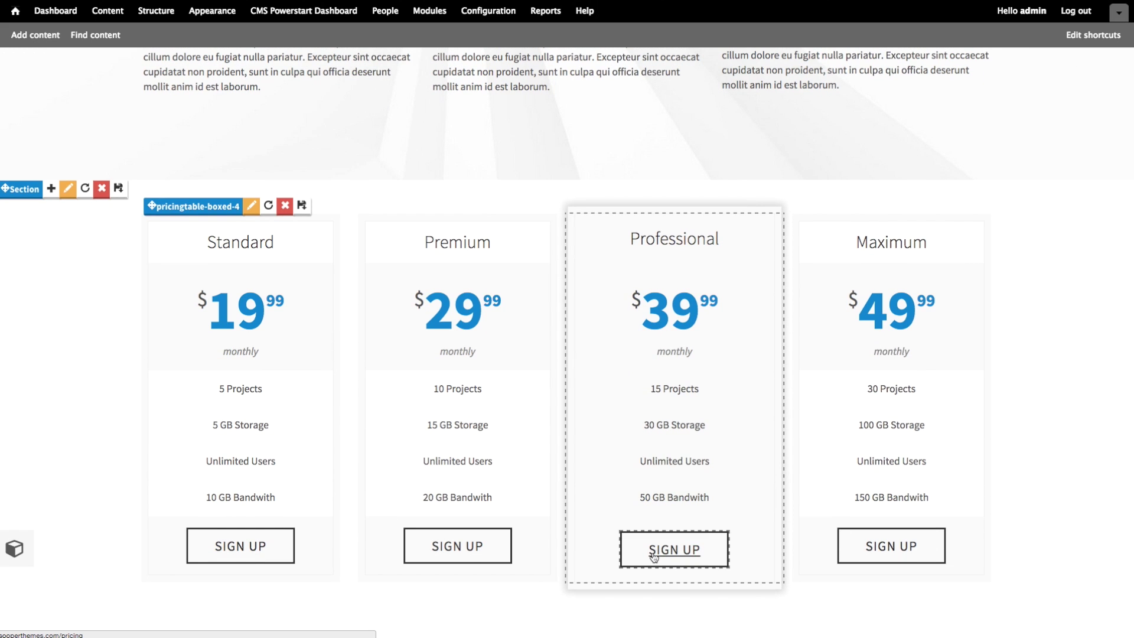